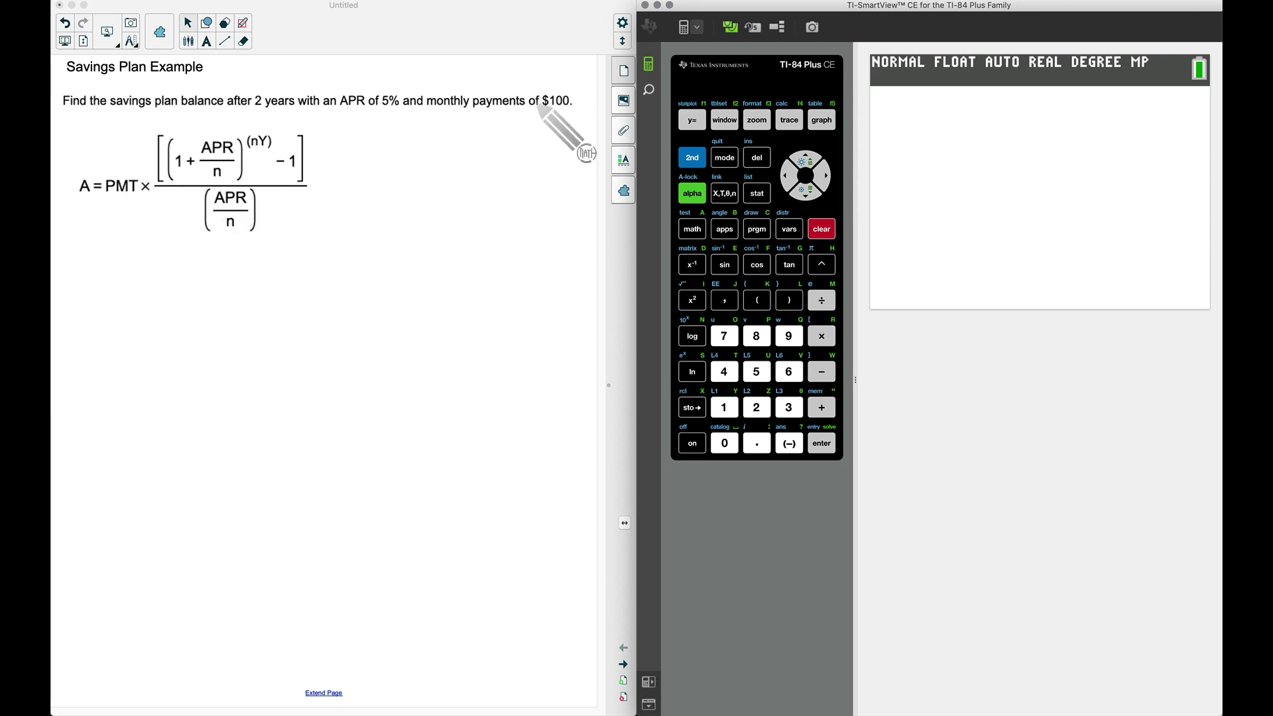
Step: Enter 100 times an empty MathPrint fraction template
{"action": "left_click", "coordinate": [725, 408]}
{"action": "left_click", "coordinate": [725, 443]}
{"action": "left_click", "coordinate": [725, 443]}
{"action": "left_click", "coordinate": [822, 336]}
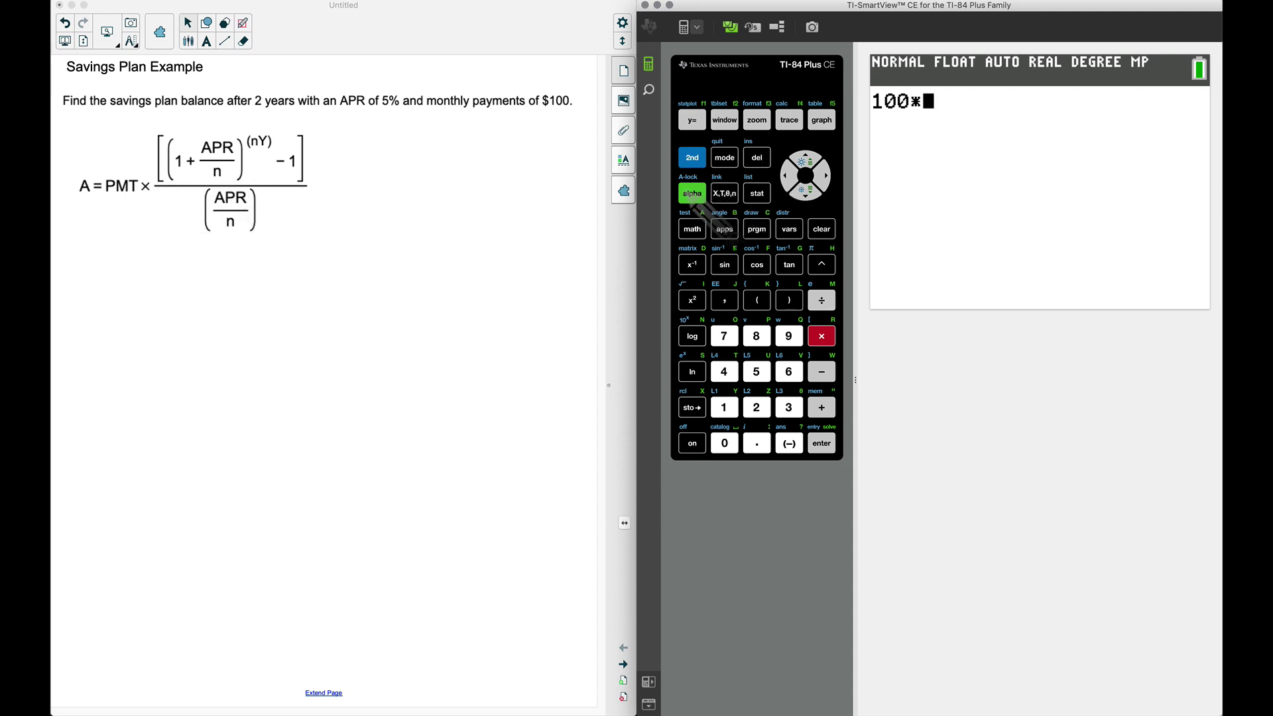
{"action": "left_click", "coordinate": [692, 193]}
{"action": "left_click", "coordinate": [692, 120]}
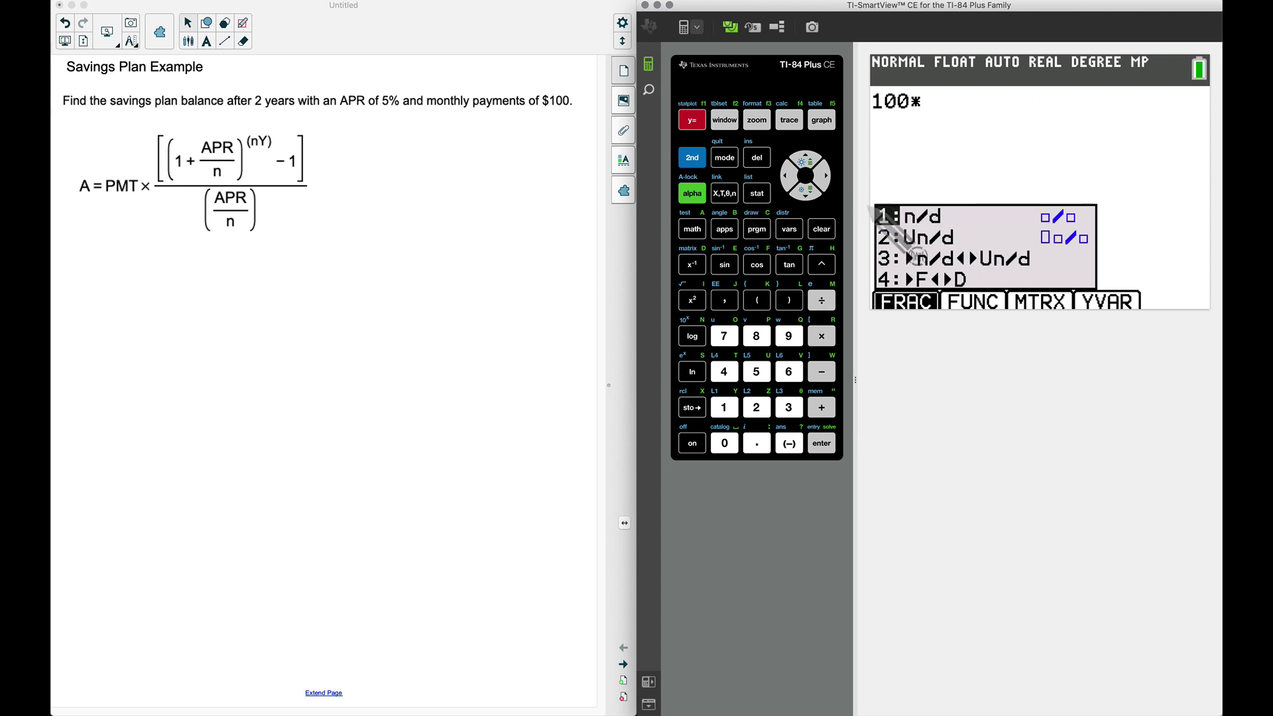
{"action": "left_click", "coordinate": [822, 442]}
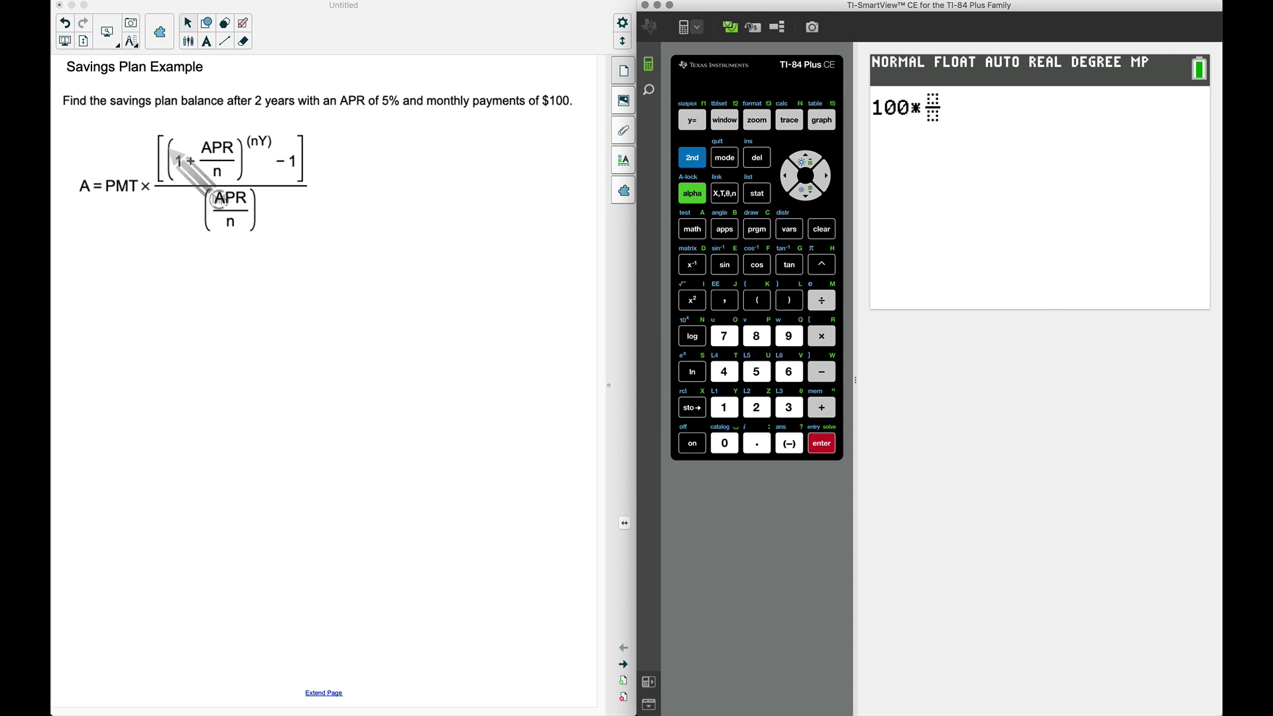
Step: Start the numerator with ((1+ followed by a stacked .05/12 fraction
{"action": "left_click", "coordinate": [757, 301]}
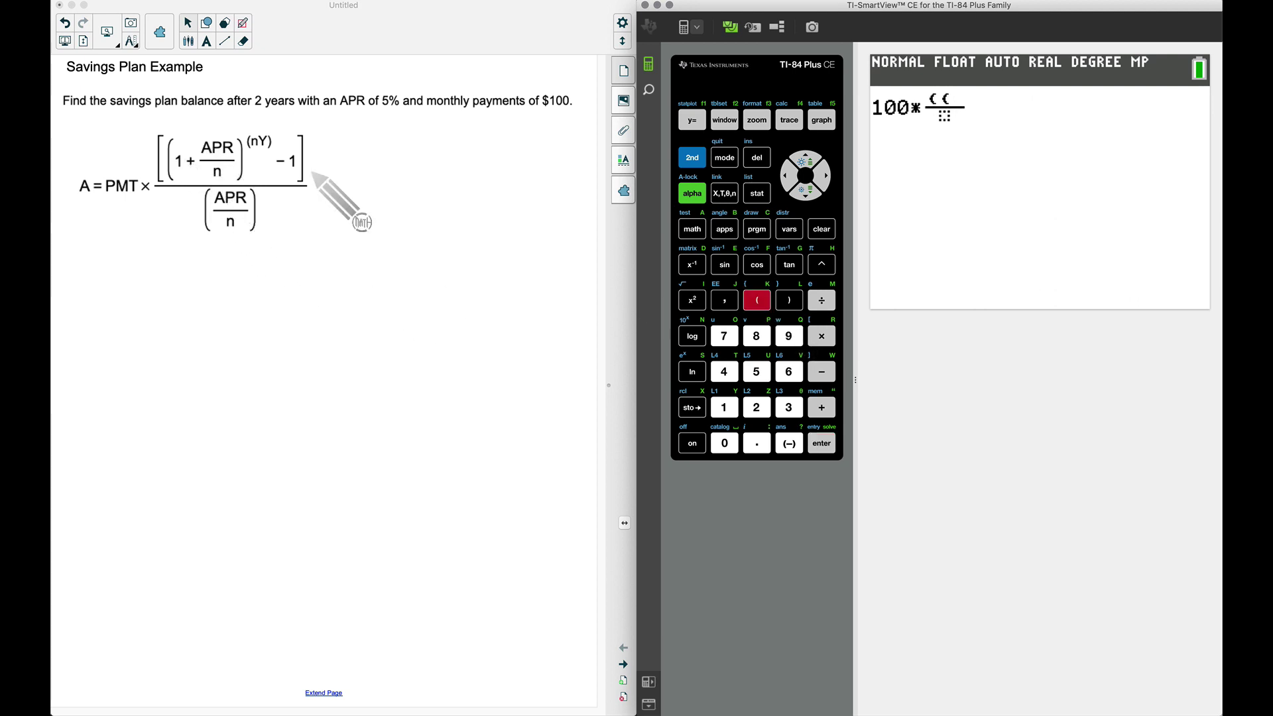
{"action": "left_click", "coordinate": [728, 410]}
{"action": "left_click", "coordinate": [822, 407]}
{"action": "left_click", "coordinate": [692, 193]}
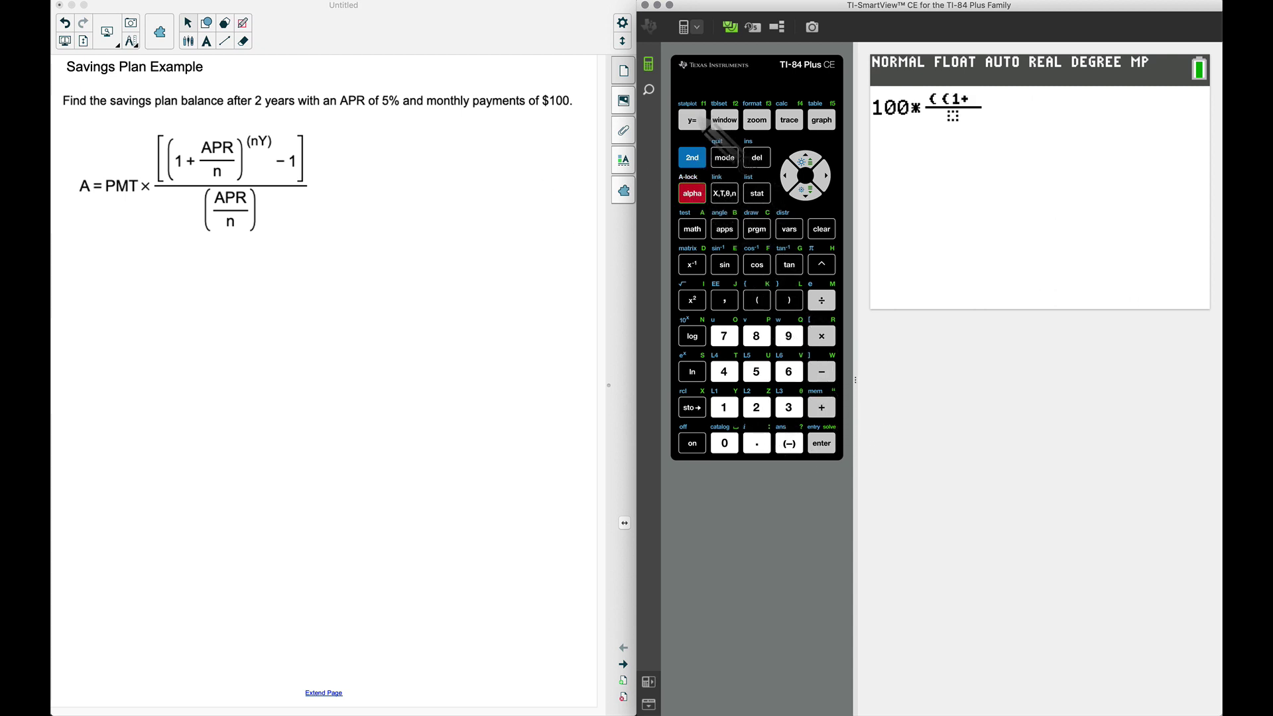
{"action": "left_click", "coordinate": [692, 120]}
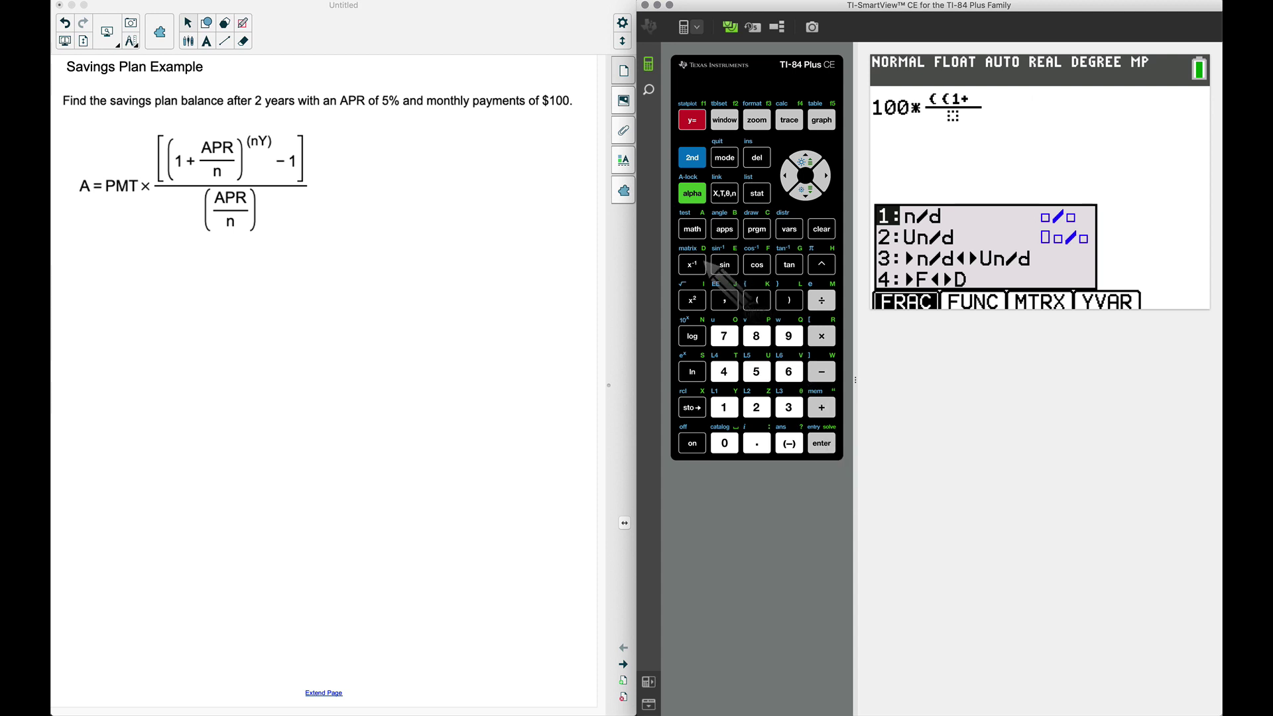
{"action": "left_click", "coordinate": [832, 444]}
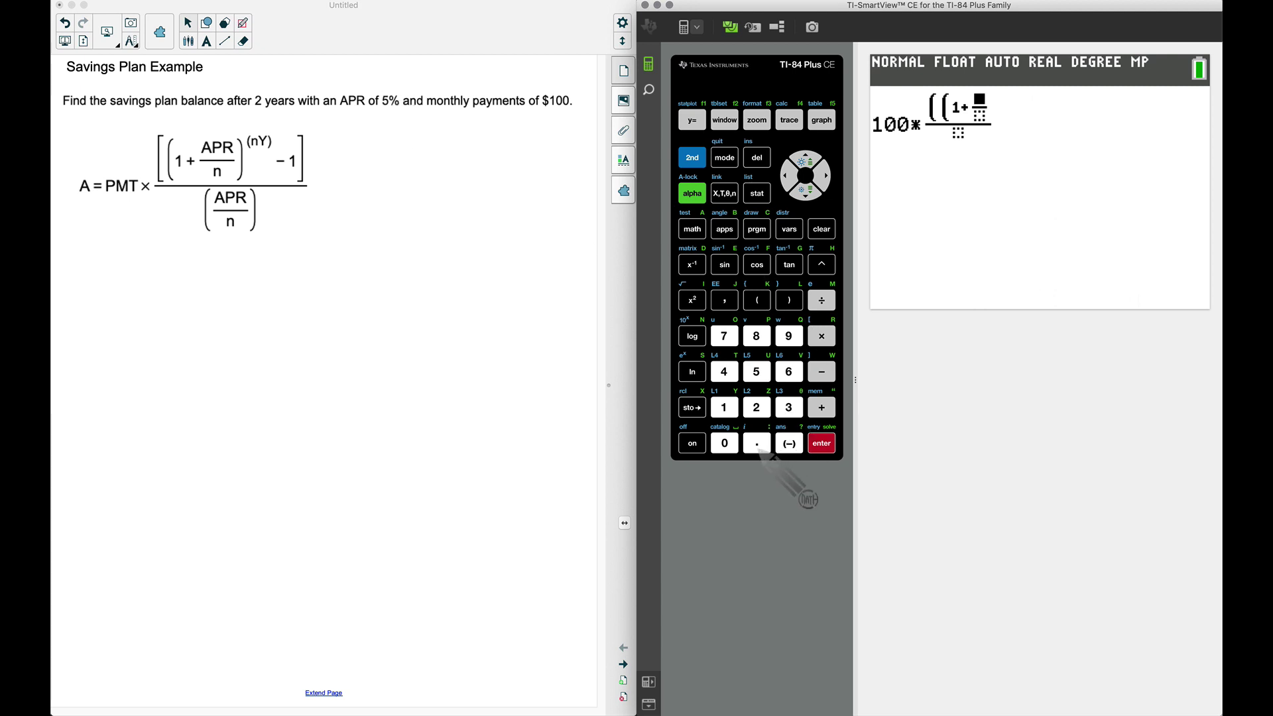
{"action": "left_click", "coordinate": [757, 443]}
{"action": "left_click", "coordinate": [725, 443]}
{"action": "left_click", "coordinate": [756, 371]}
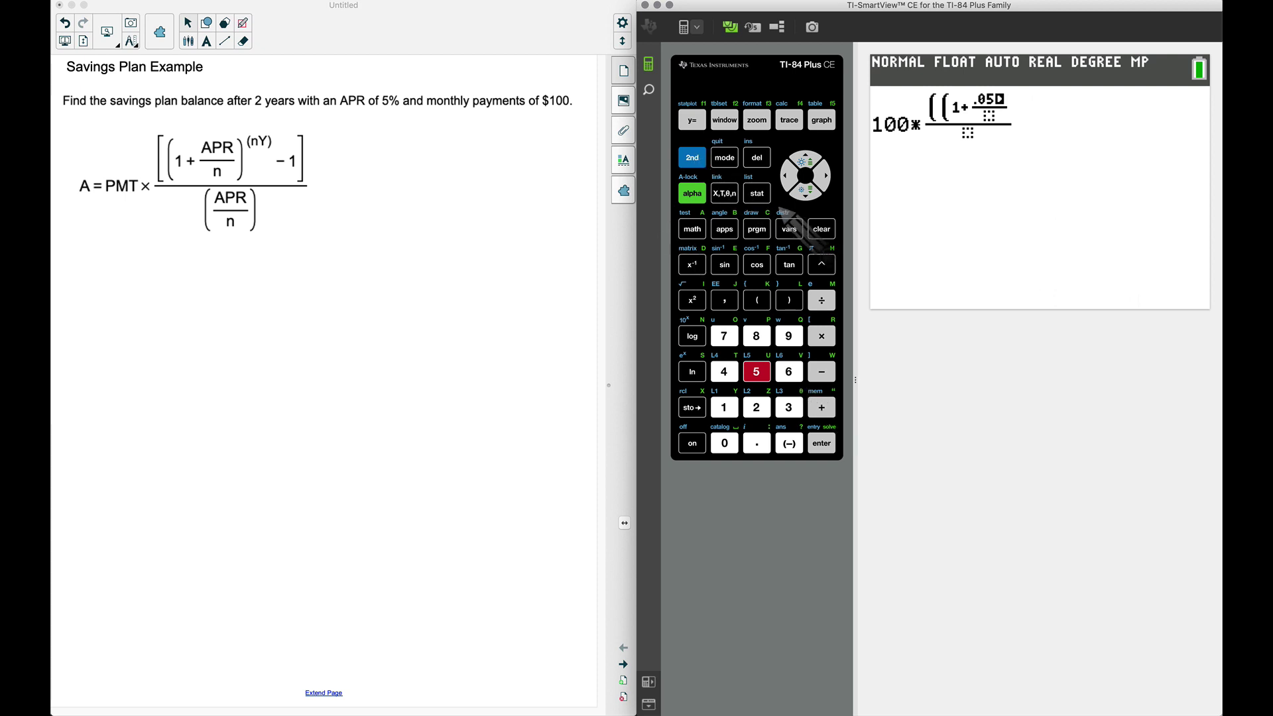
{"action": "left_click", "coordinate": [805, 190]}
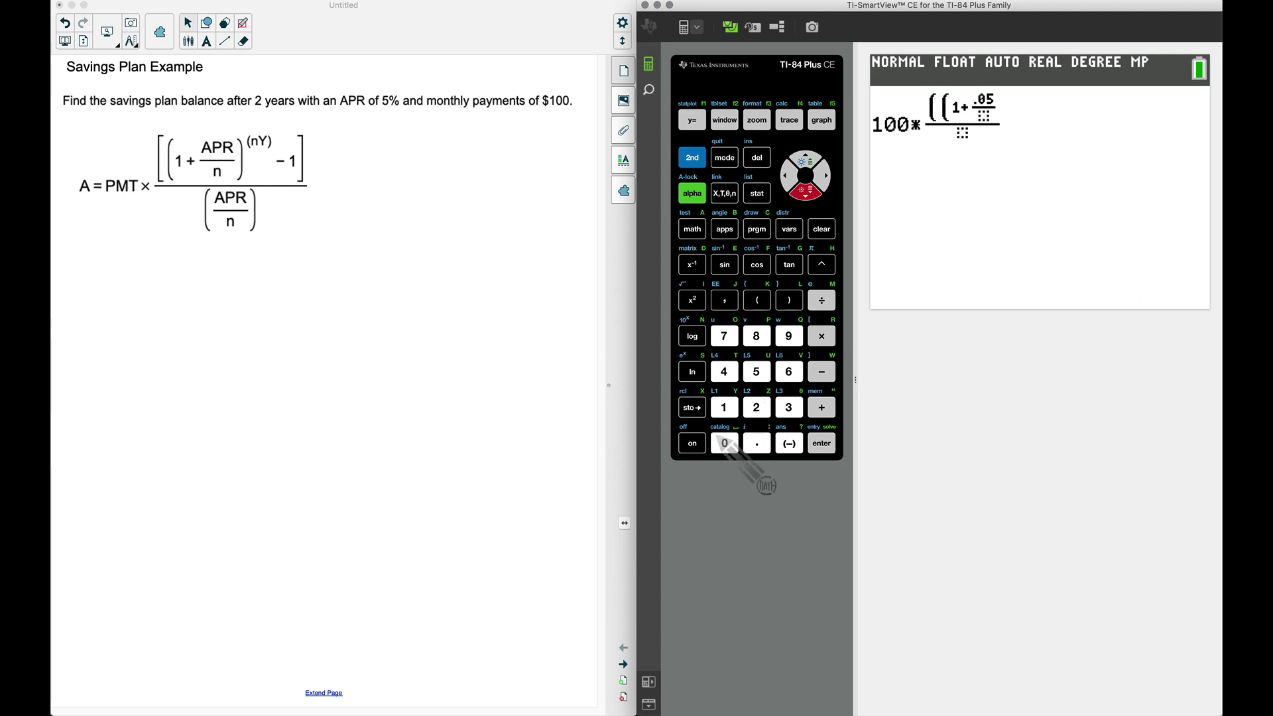
{"action": "left_click", "coordinate": [724, 407]}
{"action": "left_click", "coordinate": [755, 407]}
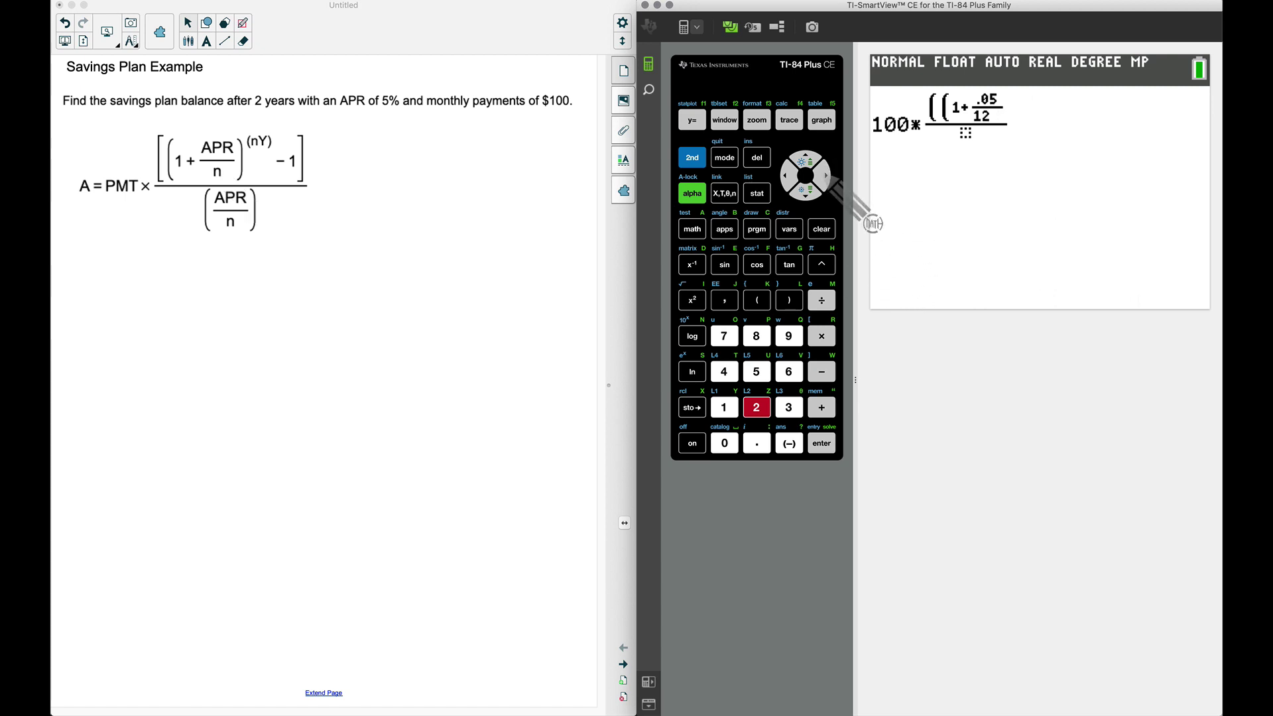
Step: Close (1+.05/12), raise it to (12*2), subtract 1 and close the numerator bracket
{"action": "left_click", "coordinate": [790, 300]}
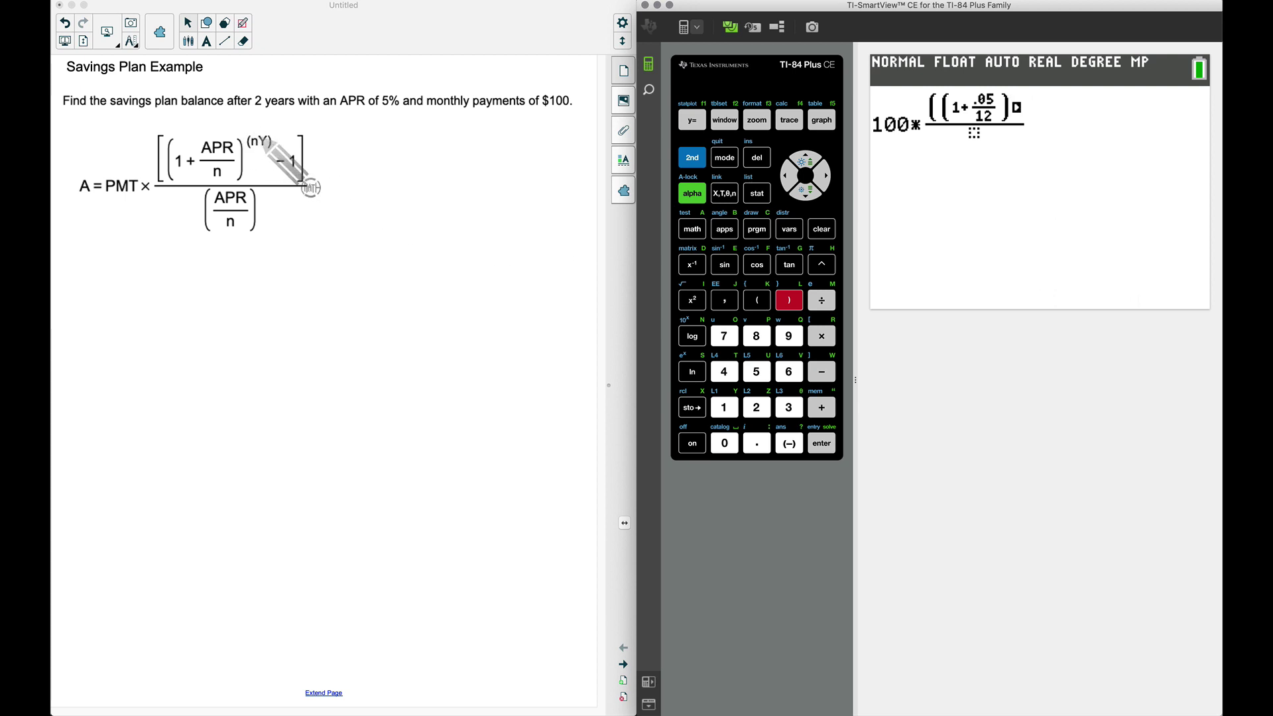
{"action": "left_click", "coordinate": [821, 264]}
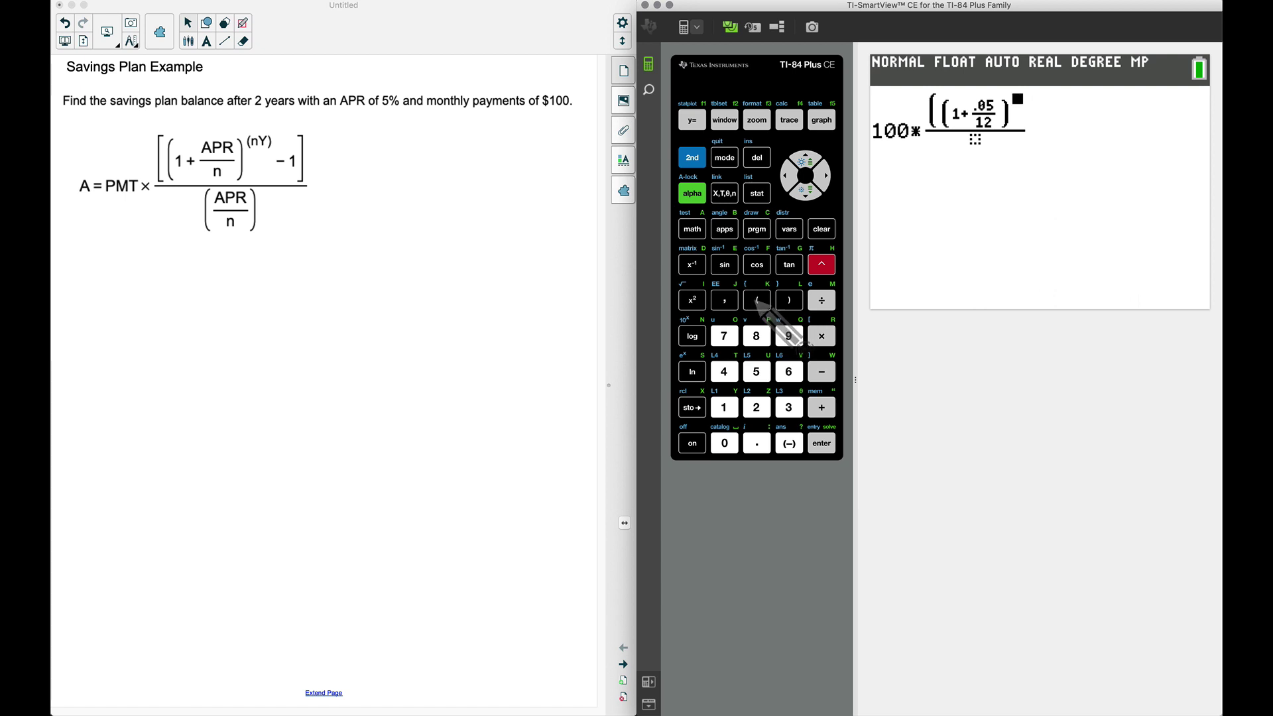
{"action": "left_click", "coordinate": [757, 299]}
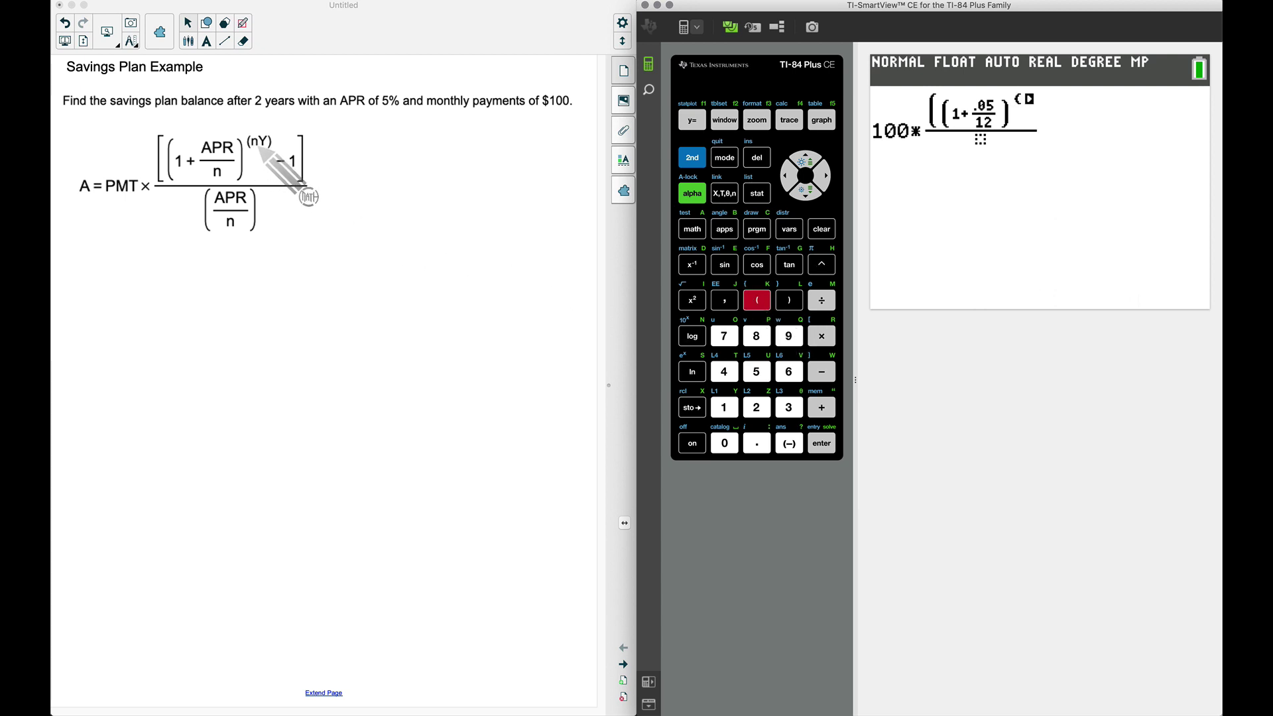
{"action": "left_click", "coordinate": [724, 407]}
{"action": "left_click", "coordinate": [757, 407]}
{"action": "left_click", "coordinate": [821, 336]}
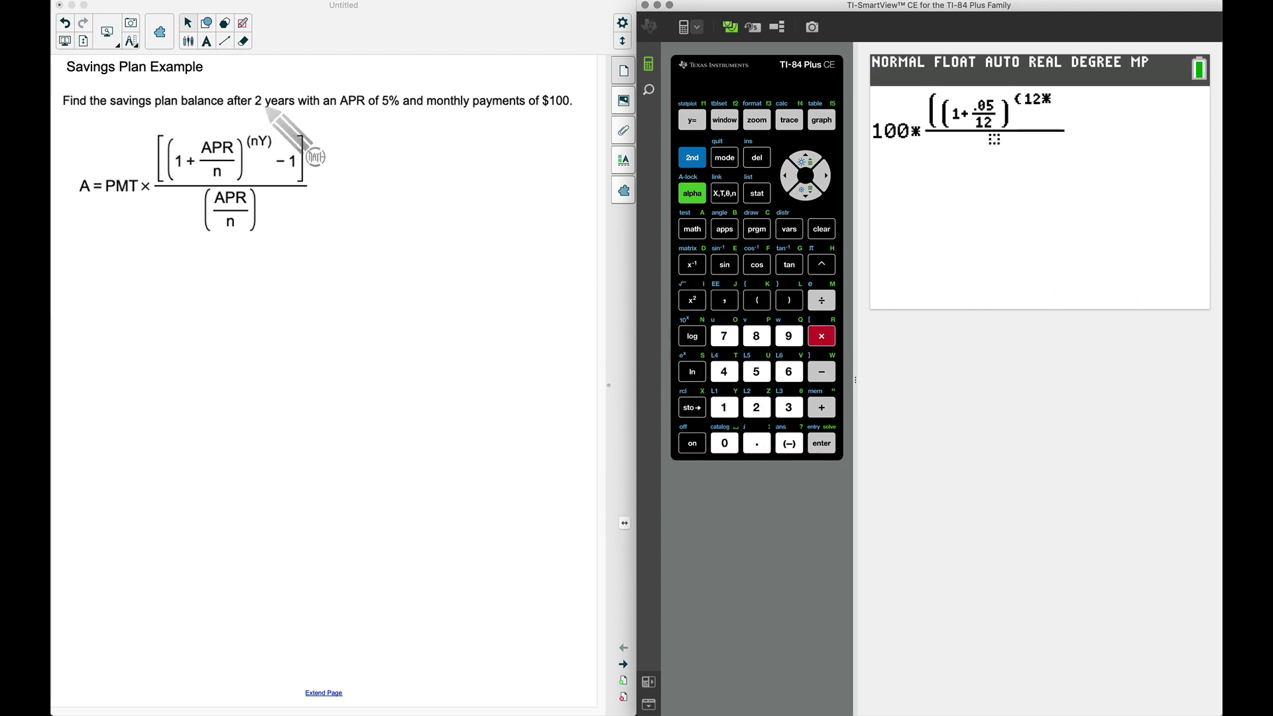
{"action": "left_click", "coordinate": [757, 408]}
{"action": "left_click", "coordinate": [789, 299]}
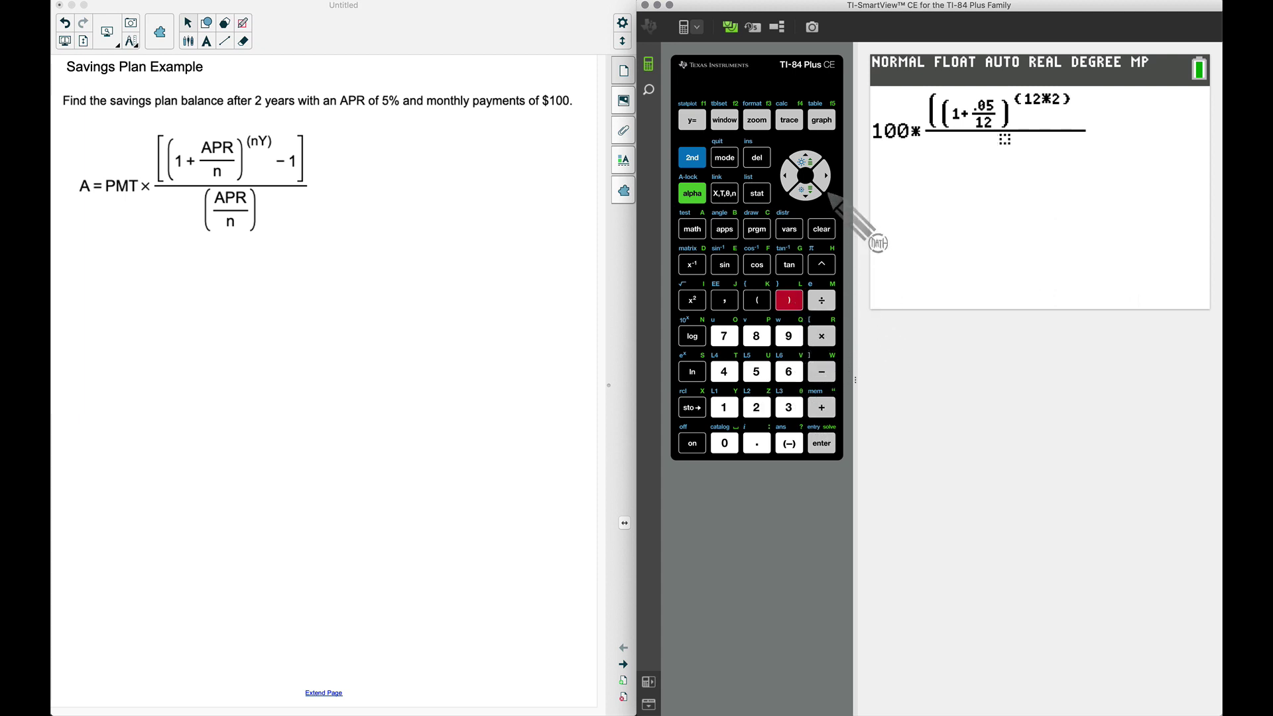
{"action": "left_click", "coordinate": [824, 176]}
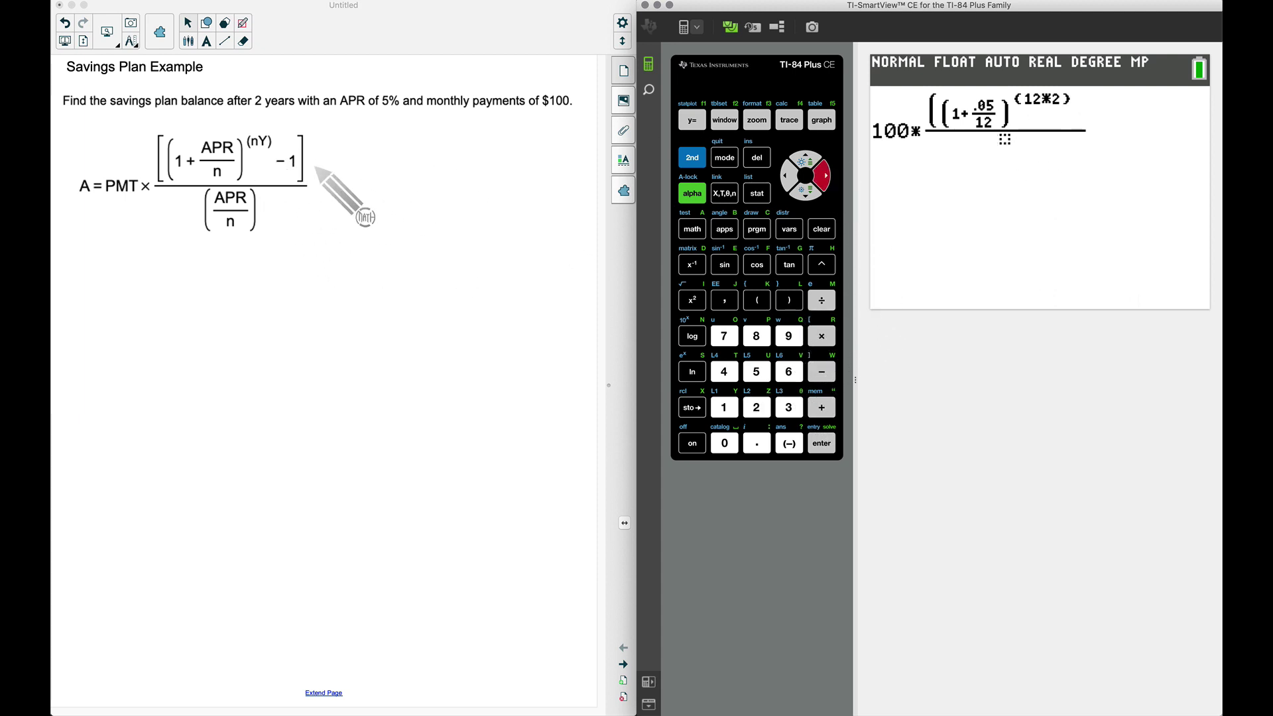
{"action": "left_click", "coordinate": [821, 371]}
{"action": "left_click", "coordinate": [724, 407]}
{"action": "left_click", "coordinate": [789, 299]}
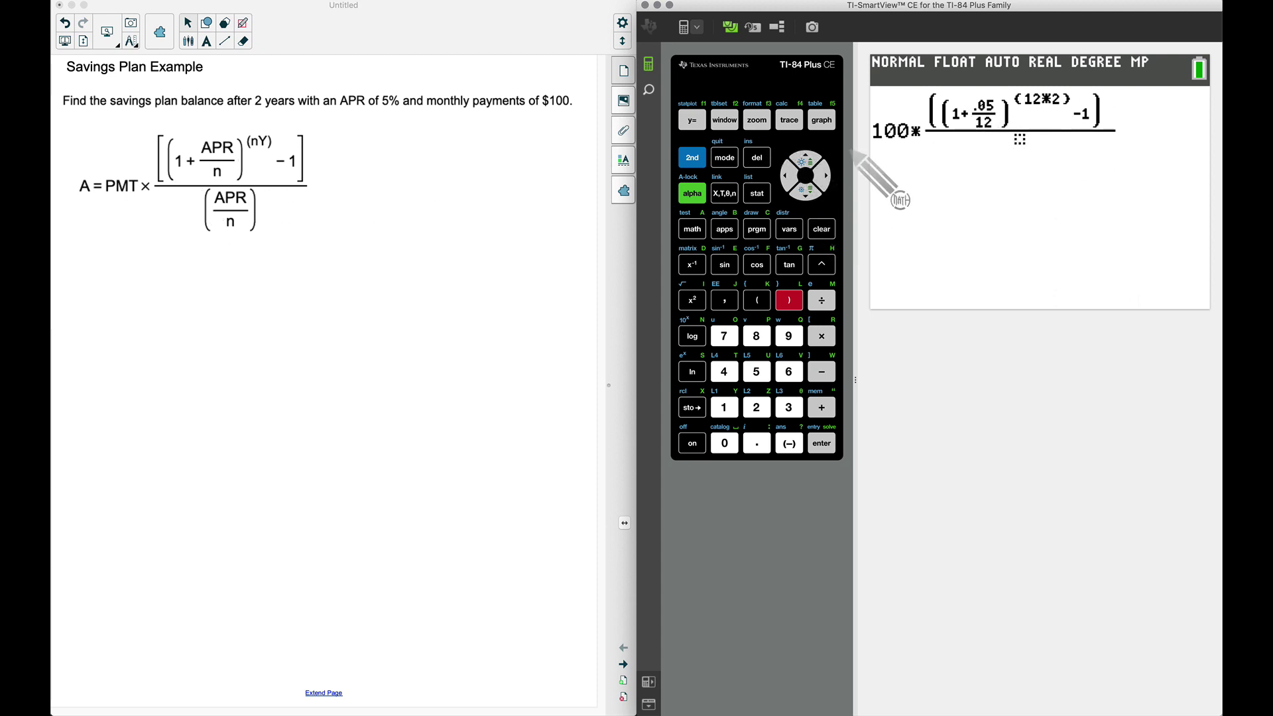
Step: Open a bracket in the main denominator holding a fraction with .05 on top
{"action": "left_click", "coordinate": [806, 192]}
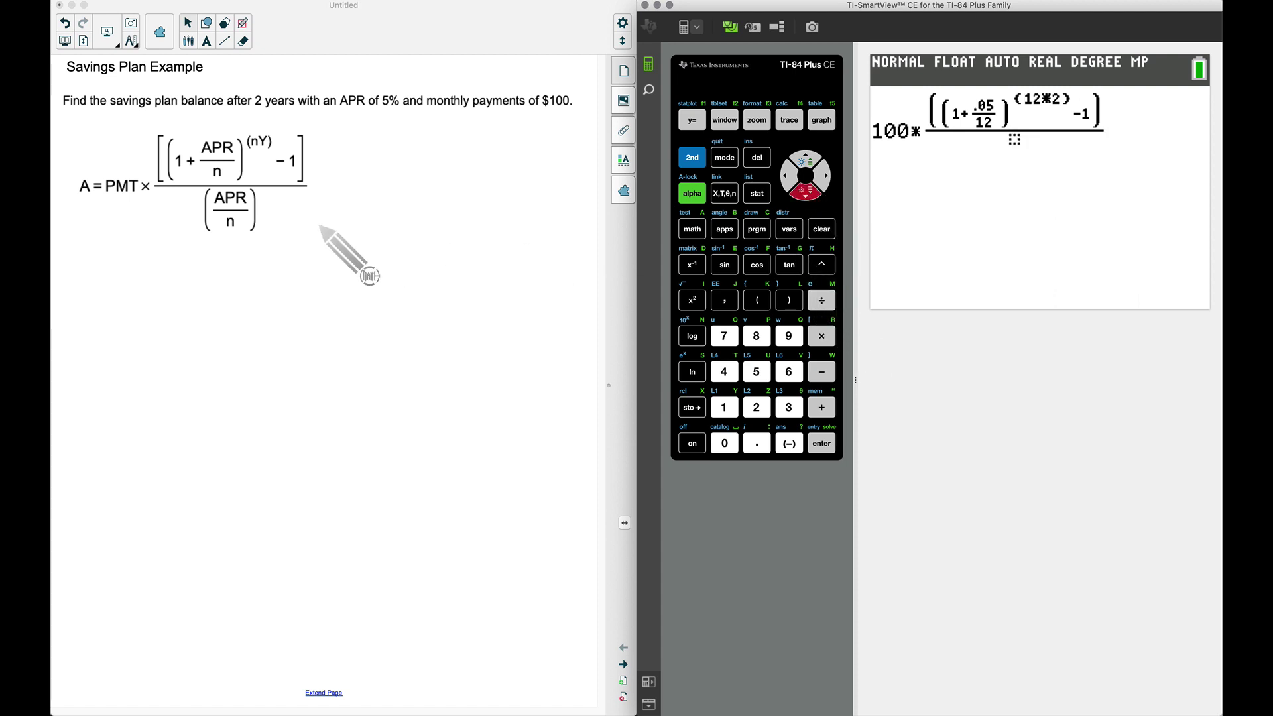
{"action": "left_click", "coordinate": [757, 300]}
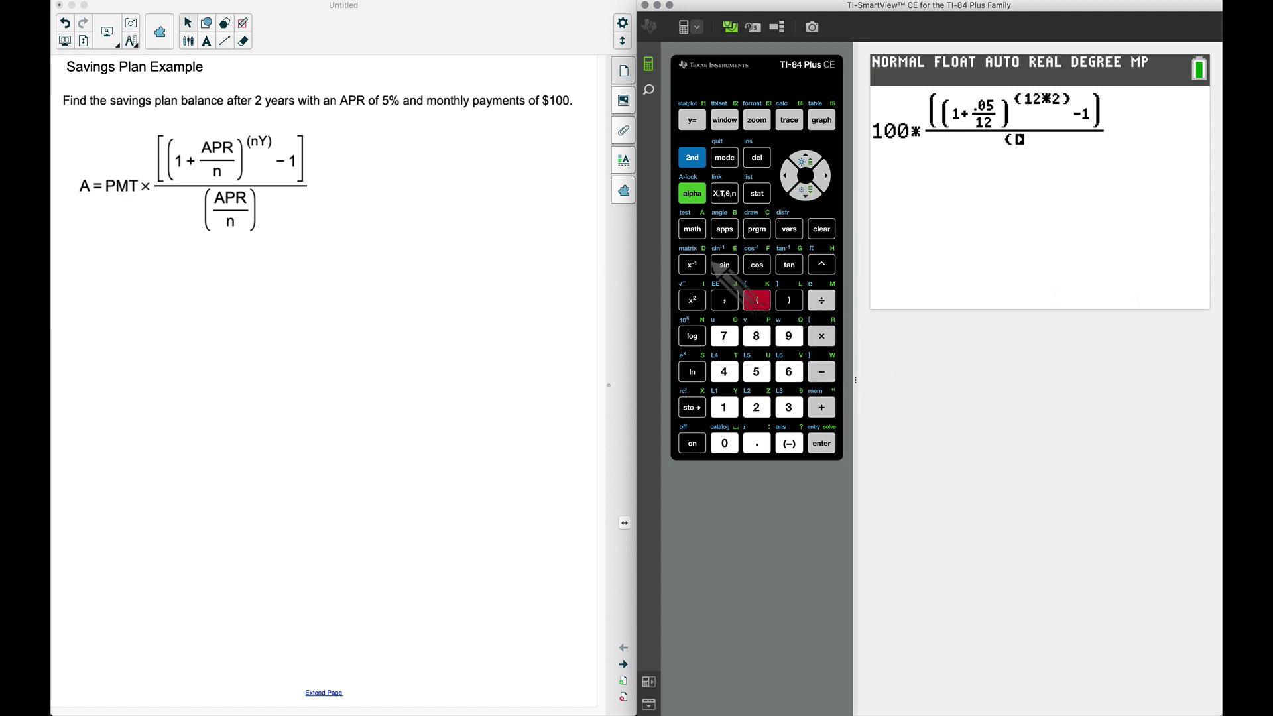
{"action": "left_click", "coordinate": [691, 193]}
{"action": "left_click", "coordinate": [691, 120]}
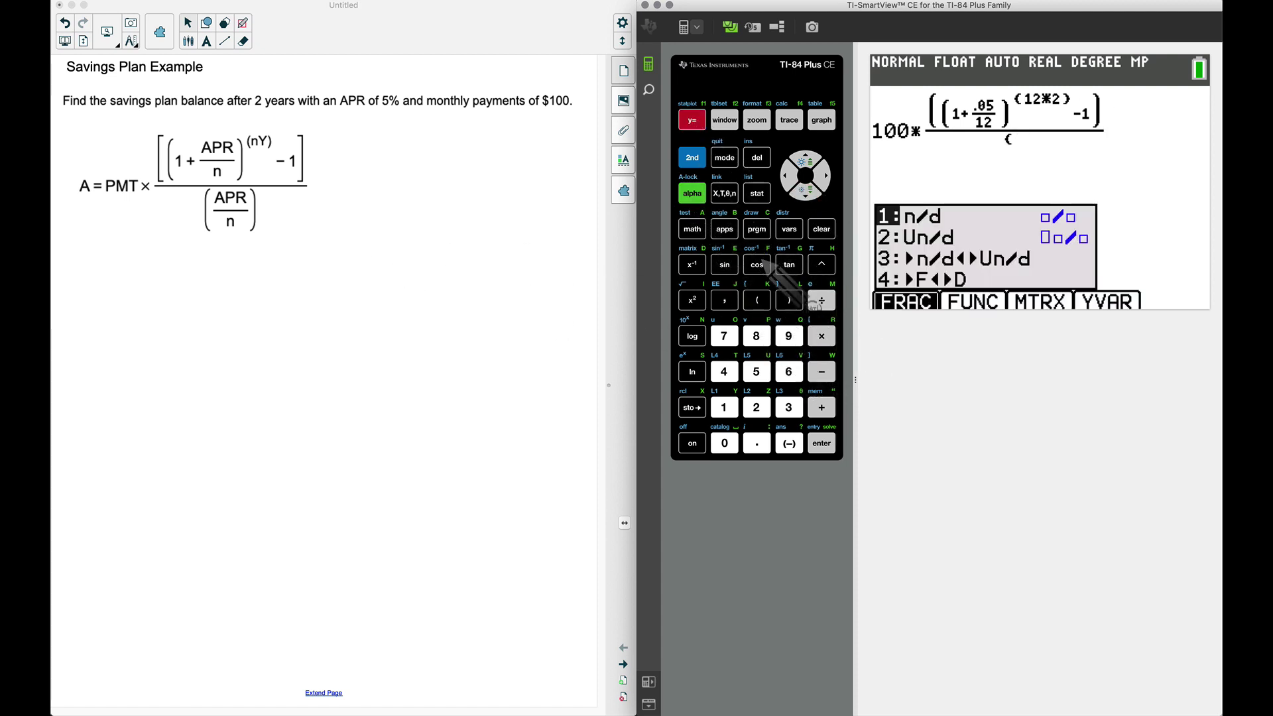
{"action": "left_click", "coordinate": [822, 446]}
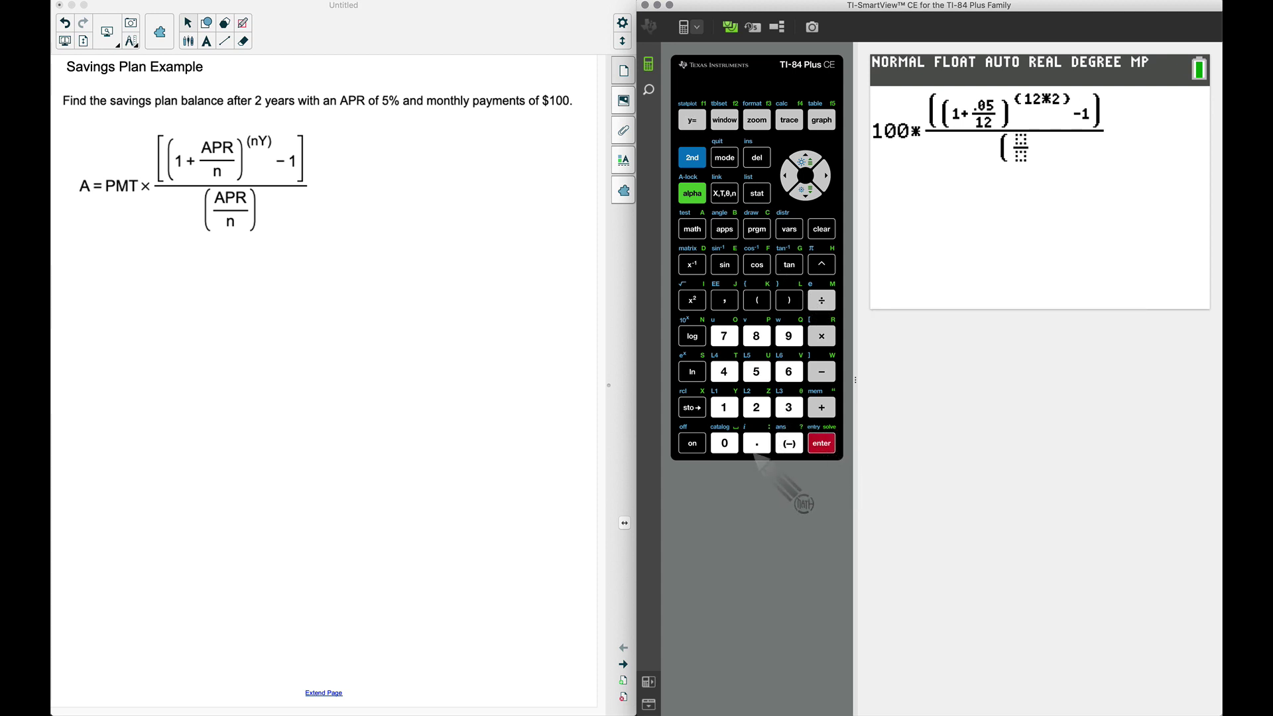
{"action": "left_click", "coordinate": [724, 445]}
{"action": "left_click", "coordinate": [756, 371]}
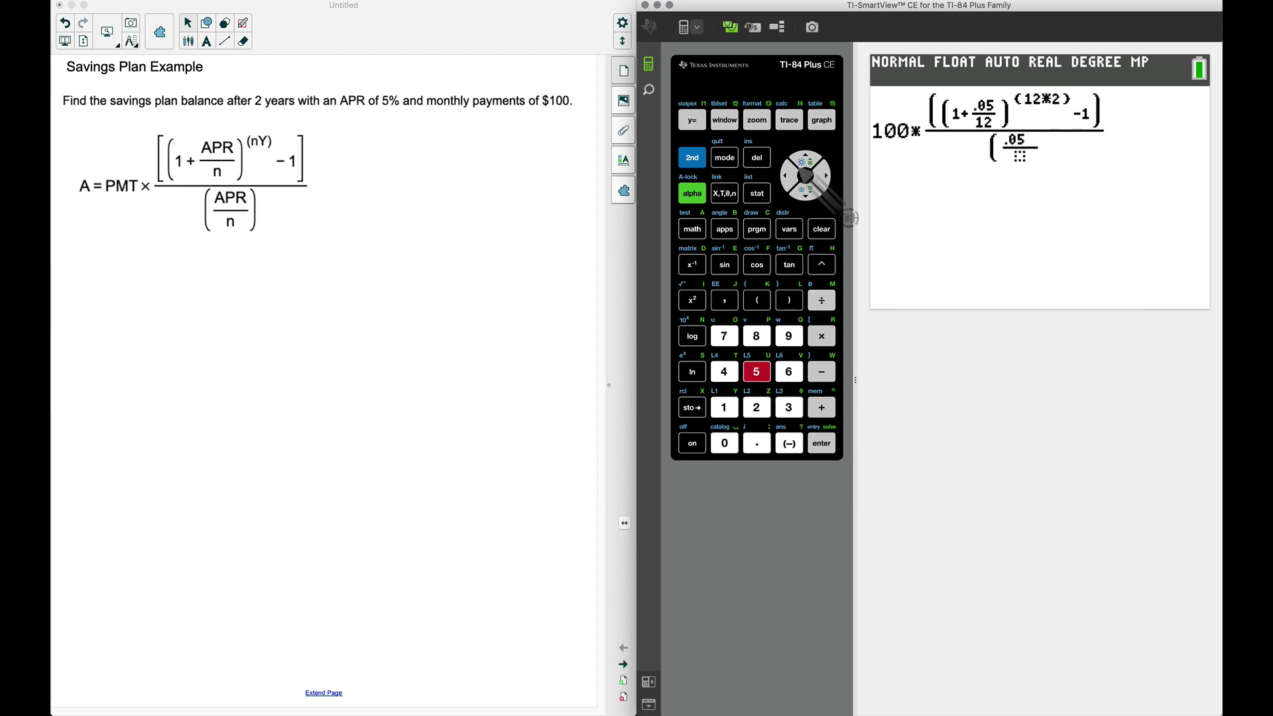
Step: Put 12 under .05, close the bracket and evaluate to 2518.592053
{"action": "left_click", "coordinate": [805, 192]}
{"action": "left_click", "coordinate": [724, 407]}
{"action": "left_click", "coordinate": [757, 407]}
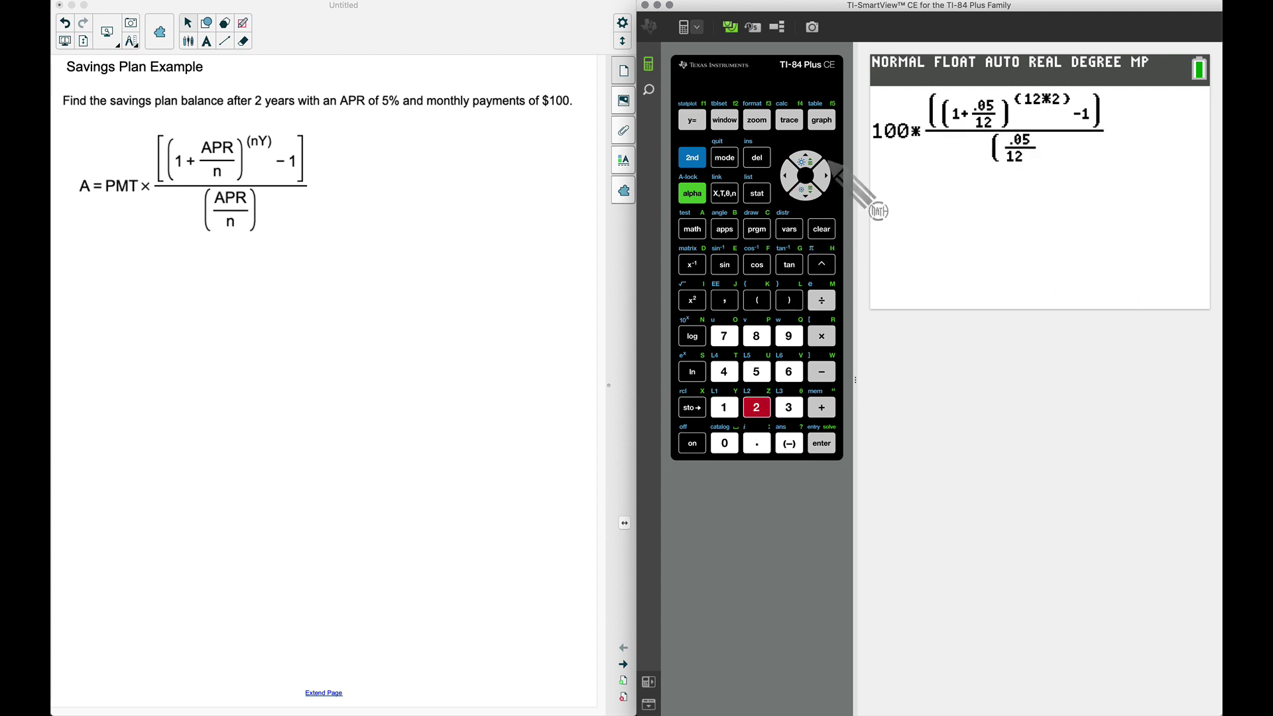
{"action": "left_click", "coordinate": [791, 301]}
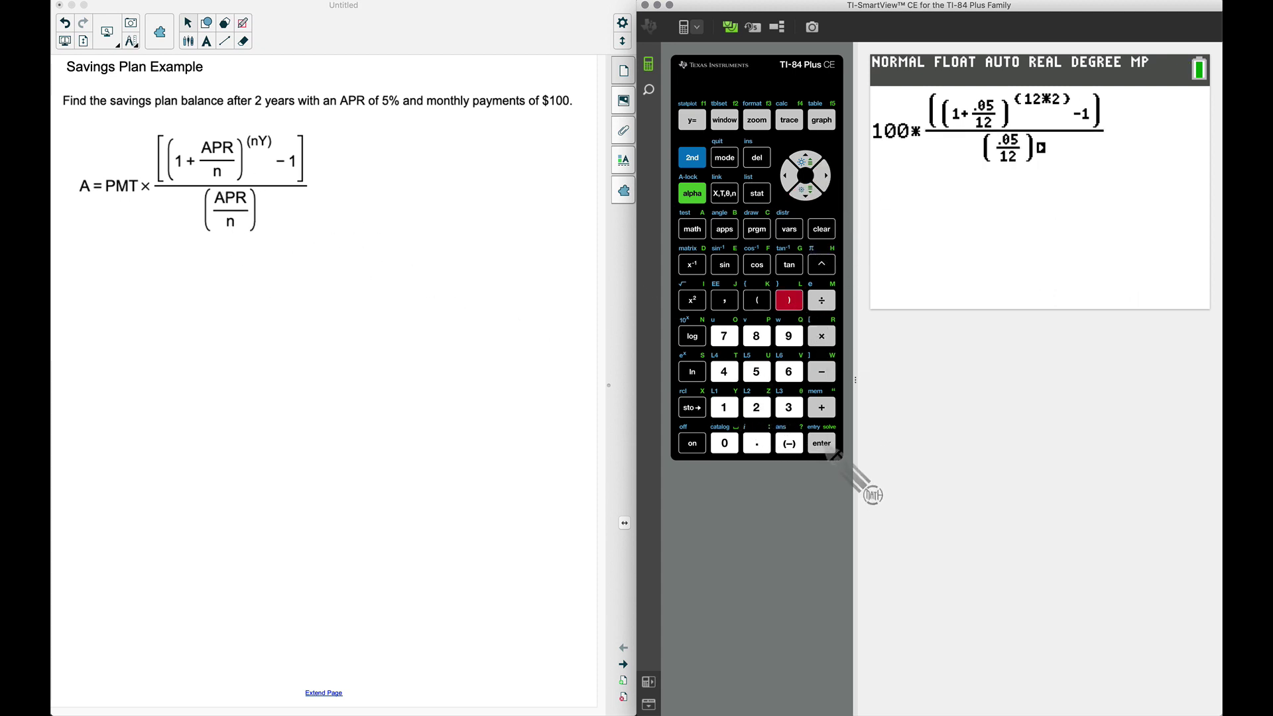
{"action": "left_click", "coordinate": [829, 451]}
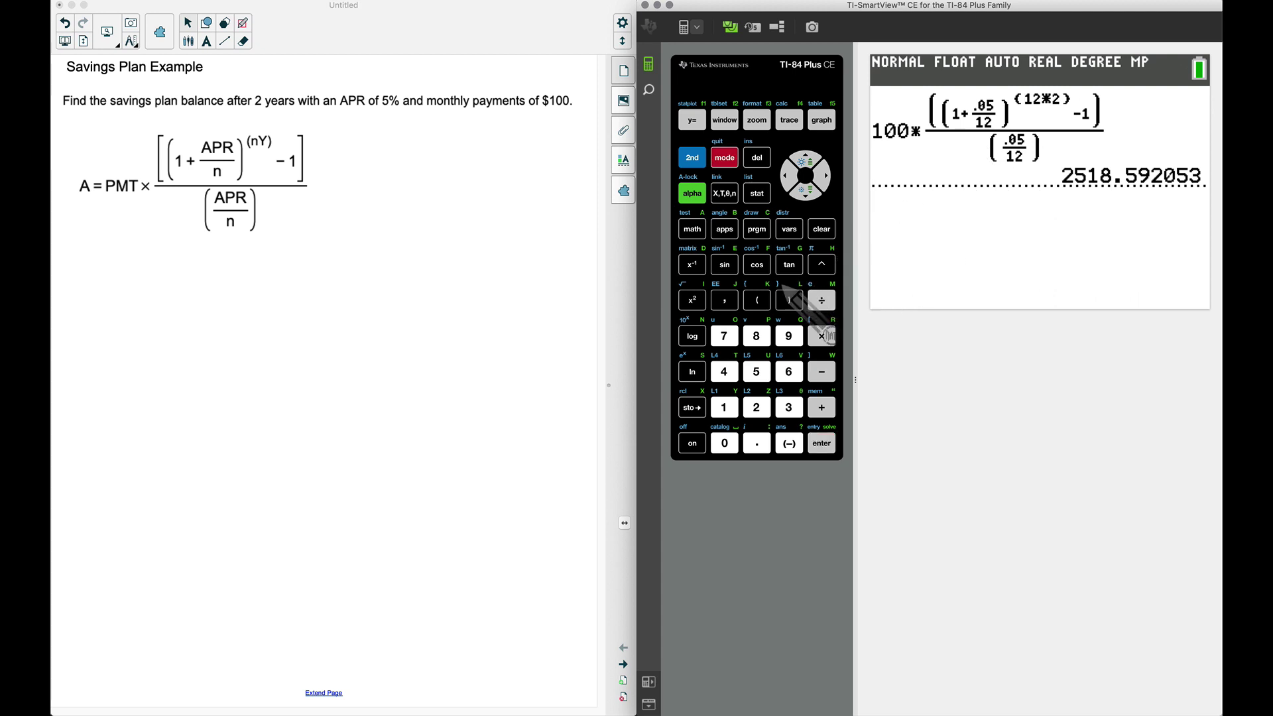
Step: Switch the calculator to Classic mode and return to the home screen
{"action": "left_click", "coordinate": [729, 159]}
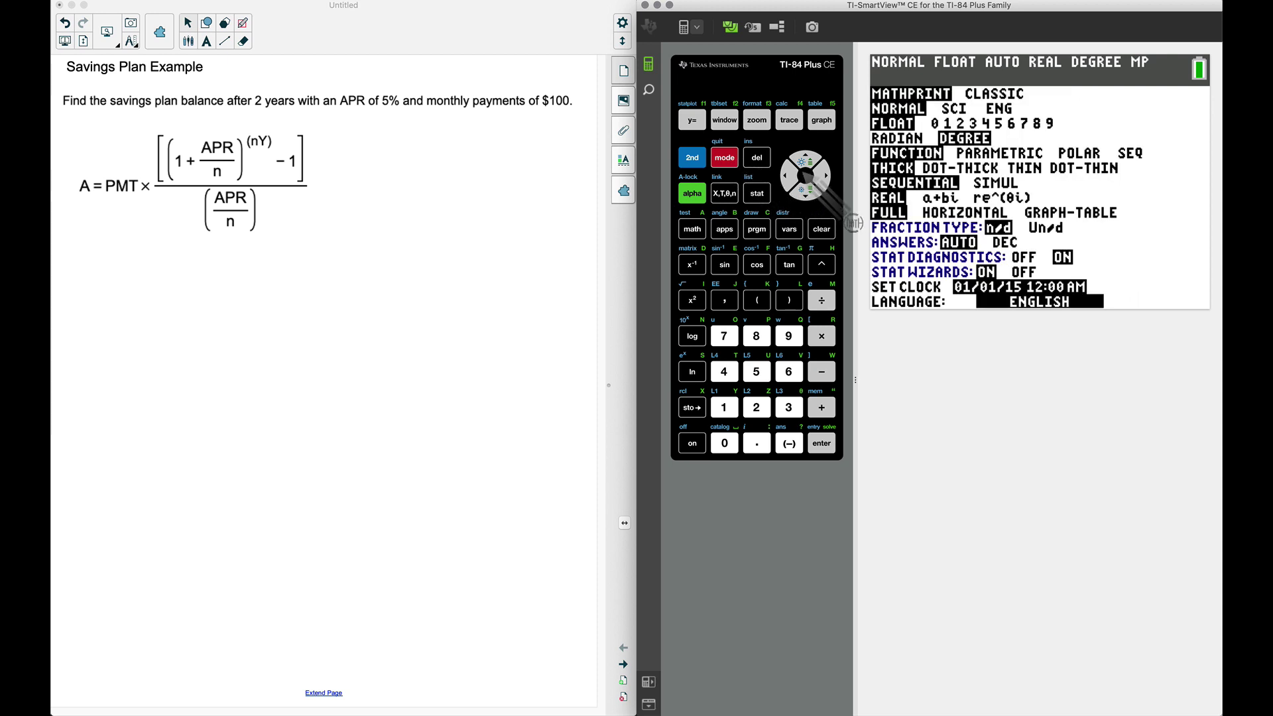
{"action": "left_click", "coordinate": [827, 177]}
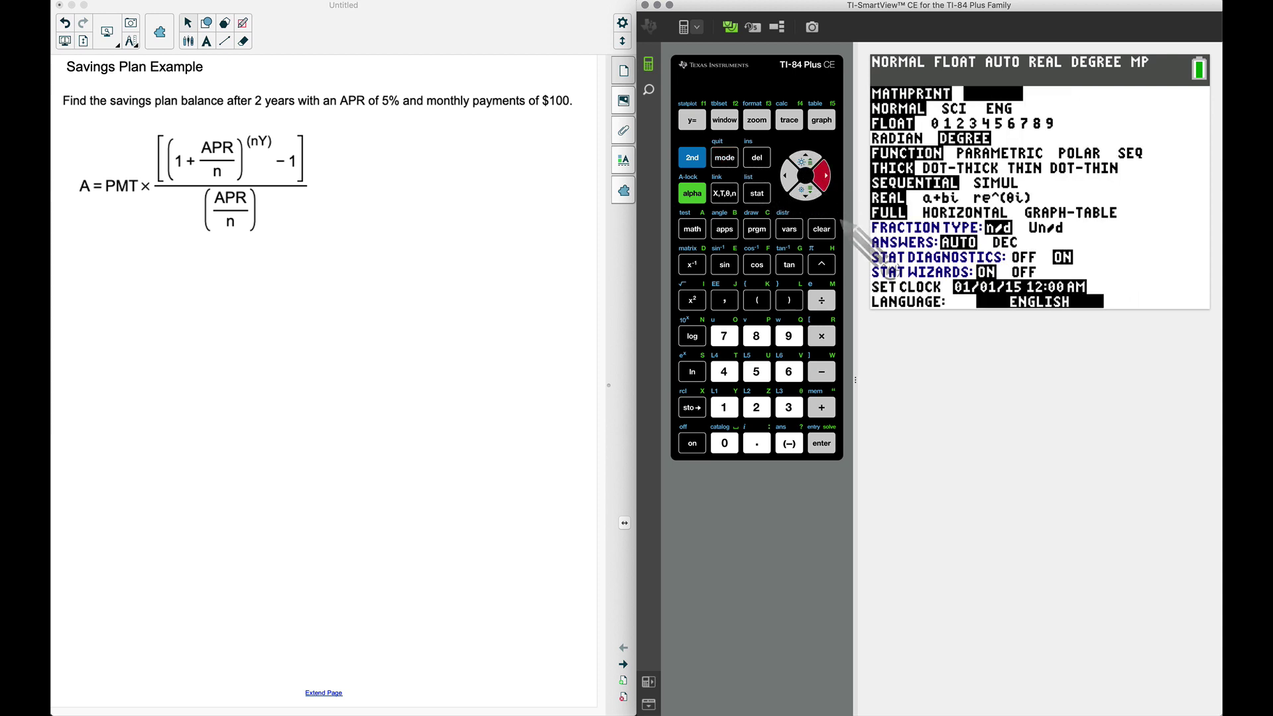
{"action": "left_click", "coordinate": [821, 443]}
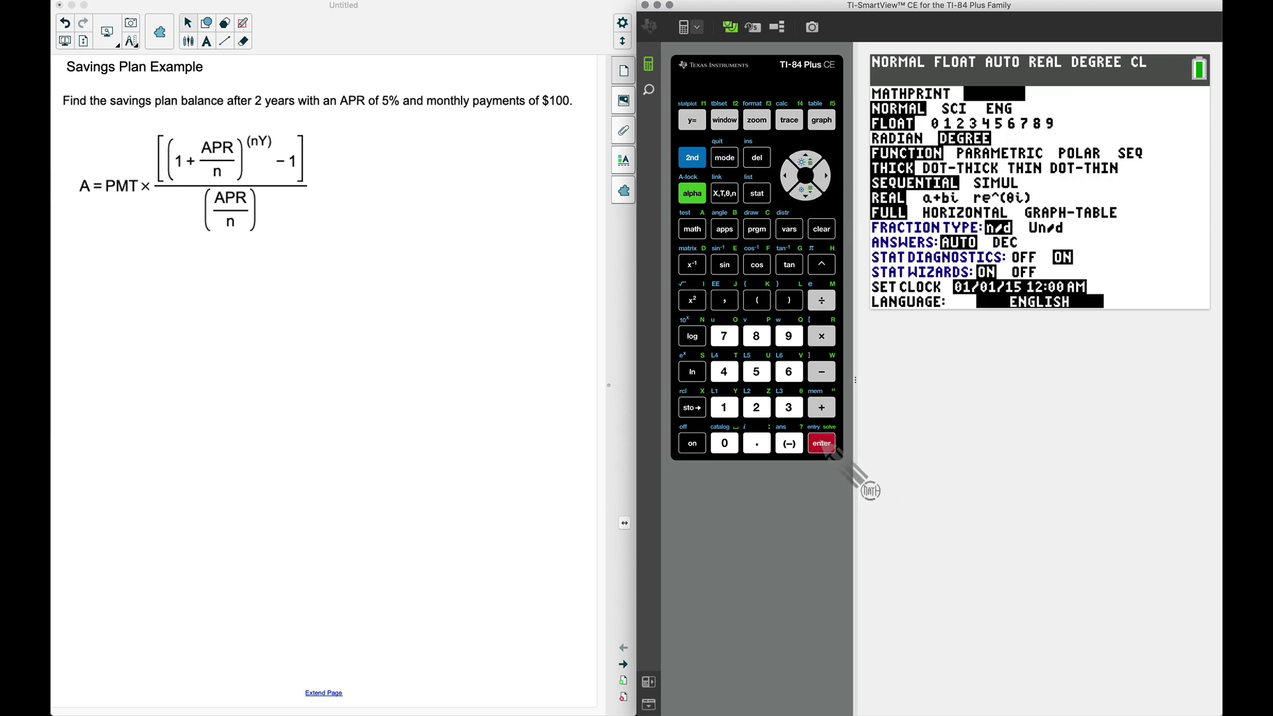
{"action": "left_click", "coordinate": [692, 157]}
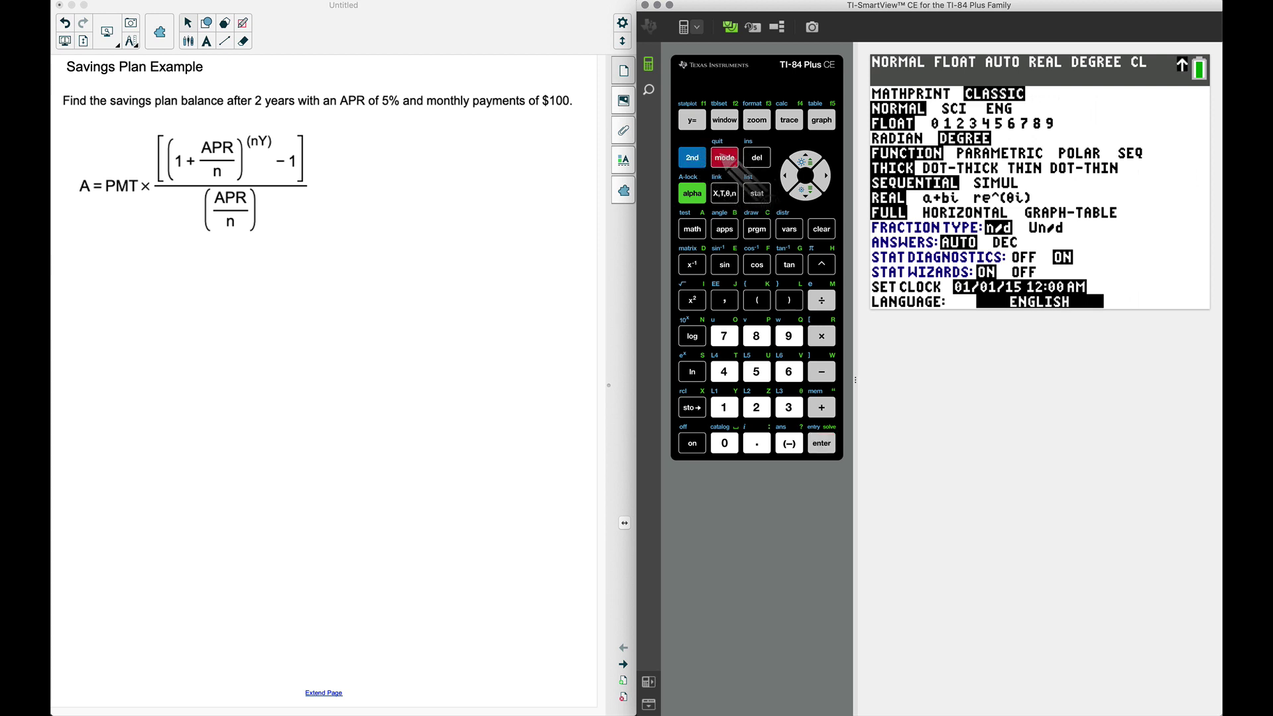
{"action": "left_click", "coordinate": [724, 157]}
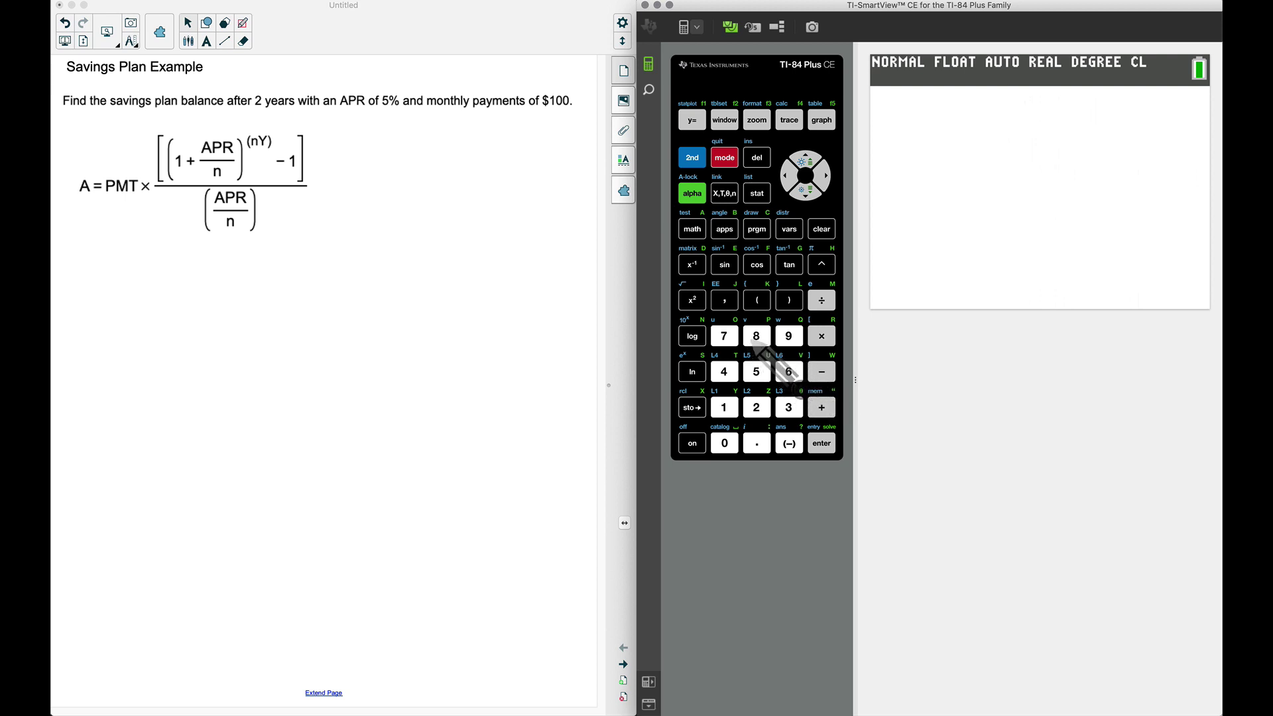
Step: Compute 8^2 = 64 to confirm Classic entry, then clear the home screen
{"action": "left_click", "coordinate": [756, 336]}
{"action": "left_click", "coordinate": [821, 265]}
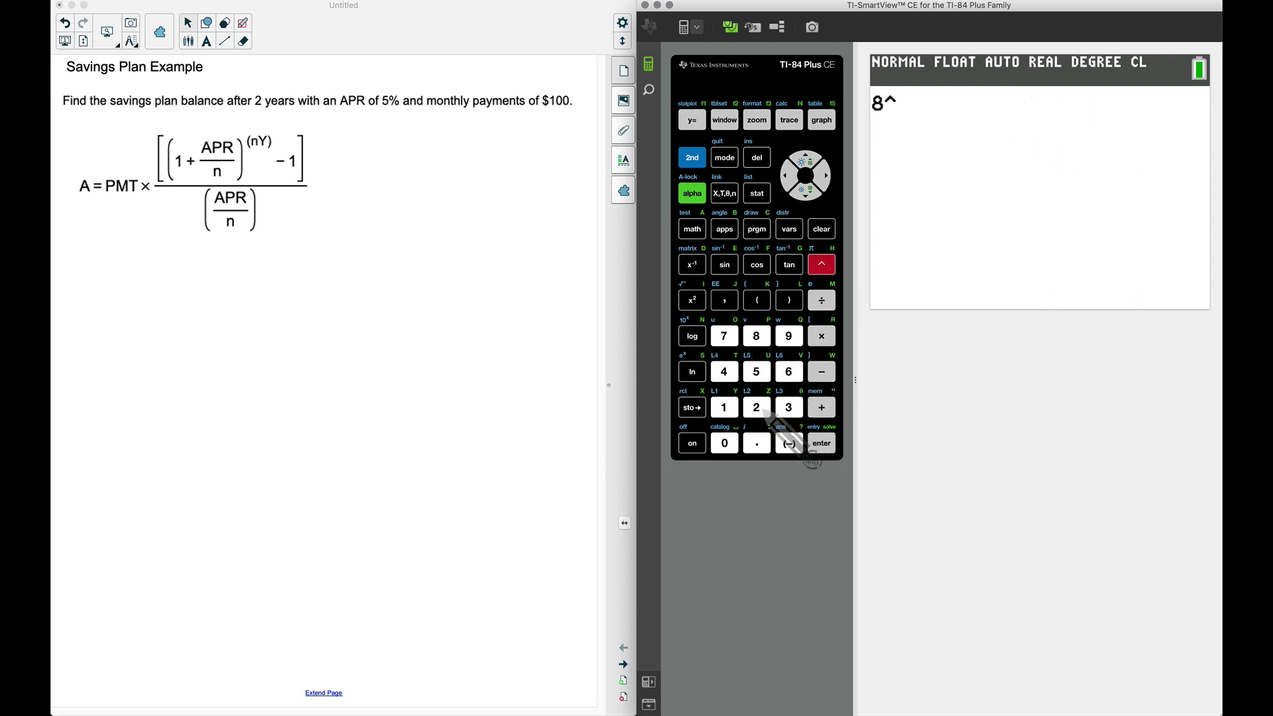
{"action": "left_click", "coordinate": [757, 408]}
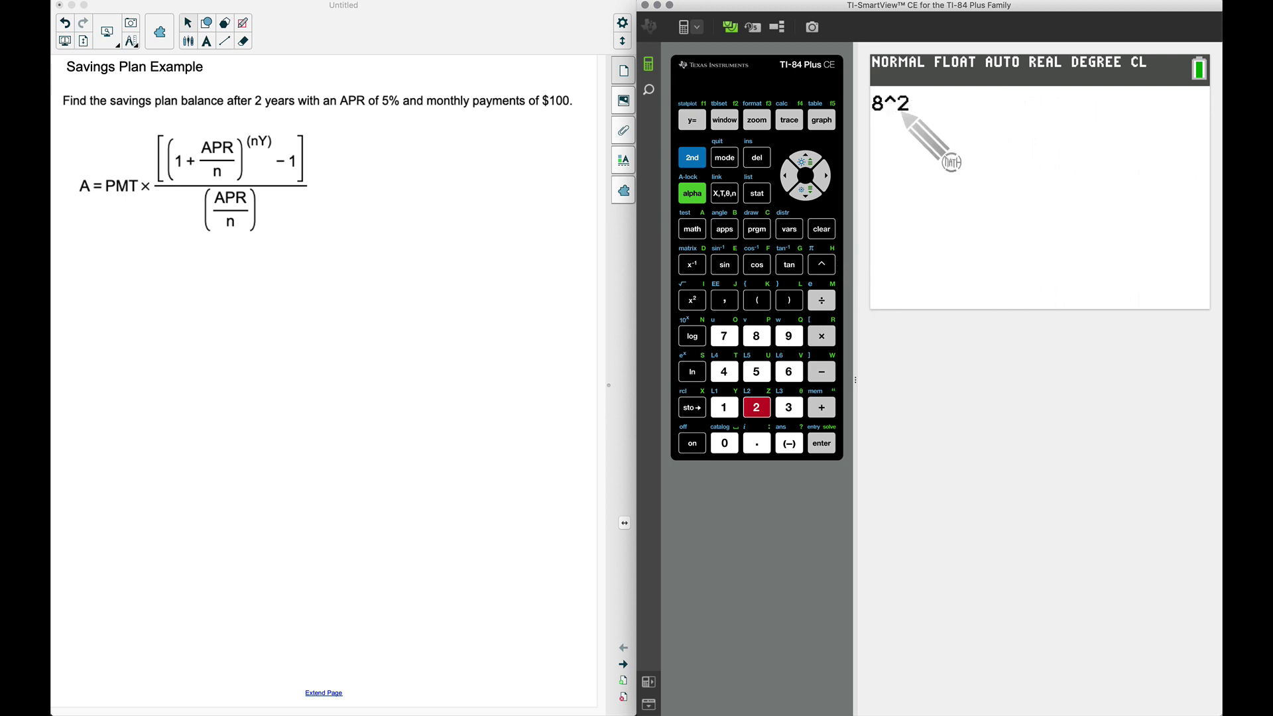
{"action": "left_click", "coordinate": [825, 443]}
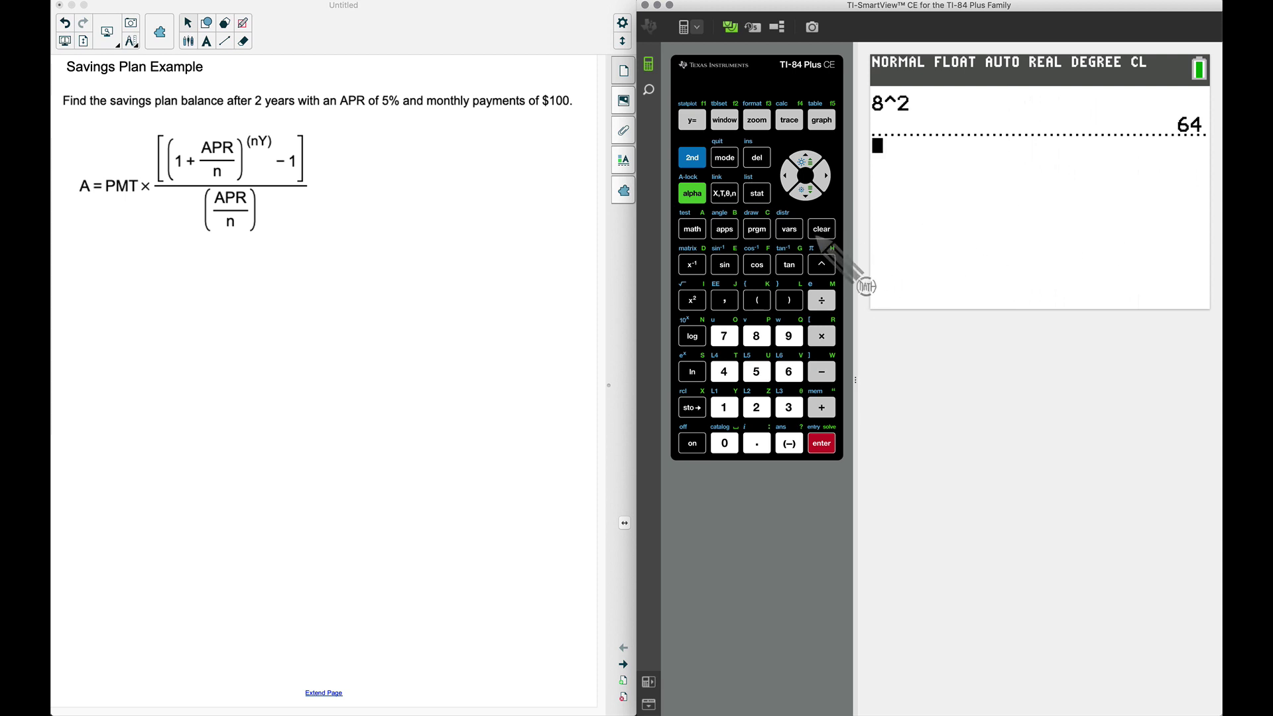
{"action": "left_click", "coordinate": [822, 229]}
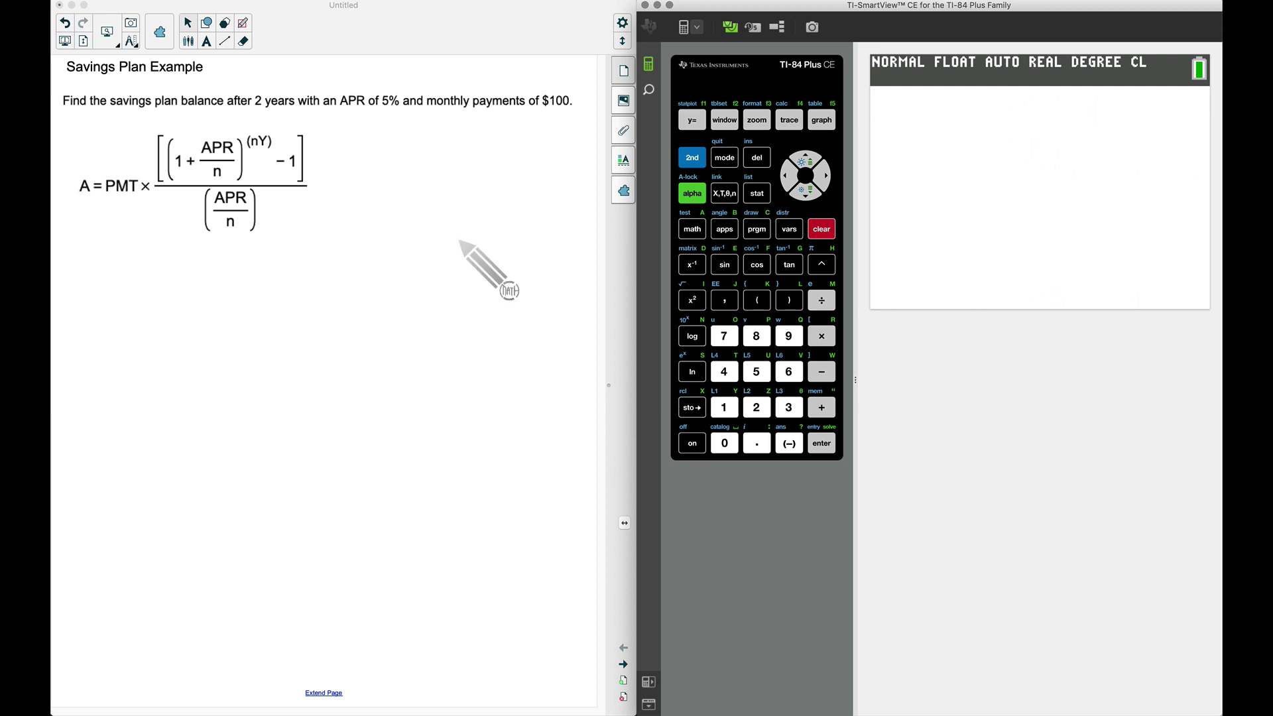
Step: Type 100*((1+.05/12) on the Classic entry line
{"action": "left_click", "coordinate": [724, 407]}
{"action": "left_click", "coordinate": [725, 443]}
{"action": "left_click", "coordinate": [725, 443]}
{"action": "left_click", "coordinate": [822, 336]}
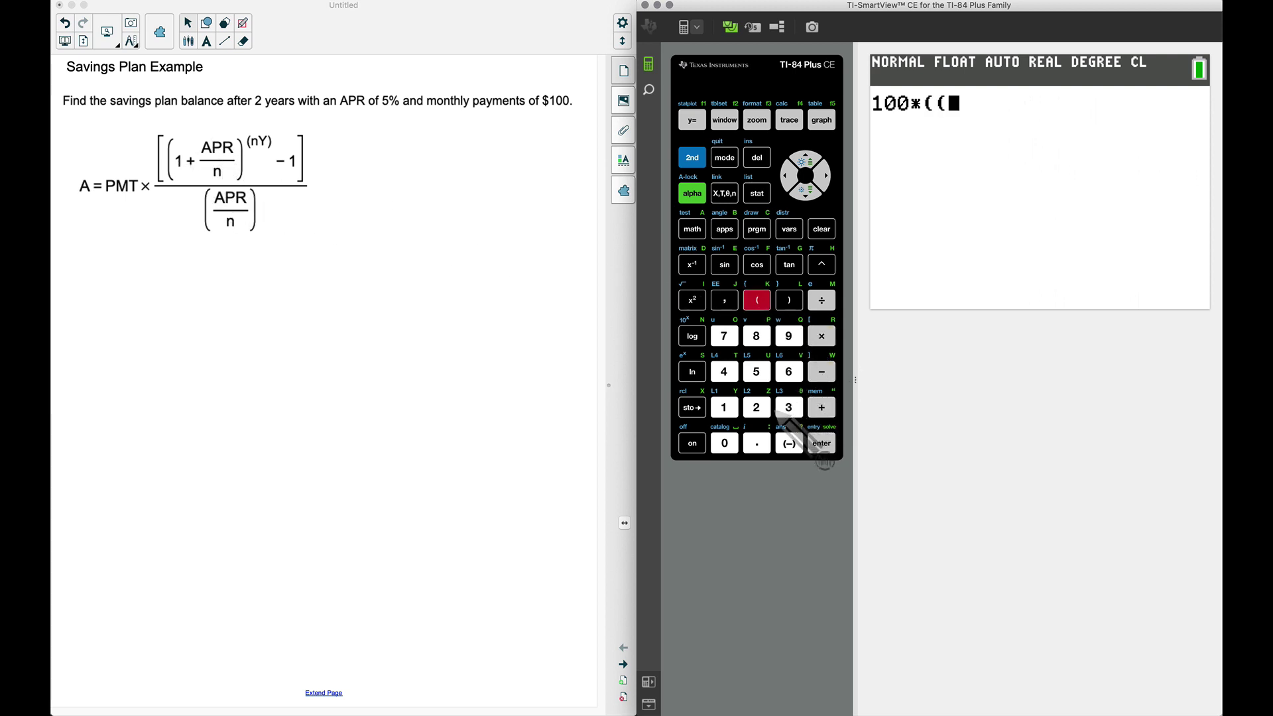
{"action": "left_click", "coordinate": [724, 407]}
{"action": "left_click", "coordinate": [821, 407]}
{"action": "left_click", "coordinate": [757, 443]}
{"action": "left_click", "coordinate": [724, 443]}
{"action": "left_click", "coordinate": [756, 372]}
{"action": "left_click", "coordinate": [821, 300]}
{"action": "left_click", "coordinate": [724, 407]}
{"action": "left_click", "coordinate": [756, 407]}
{"action": "left_click", "coordinate": [792, 300]}
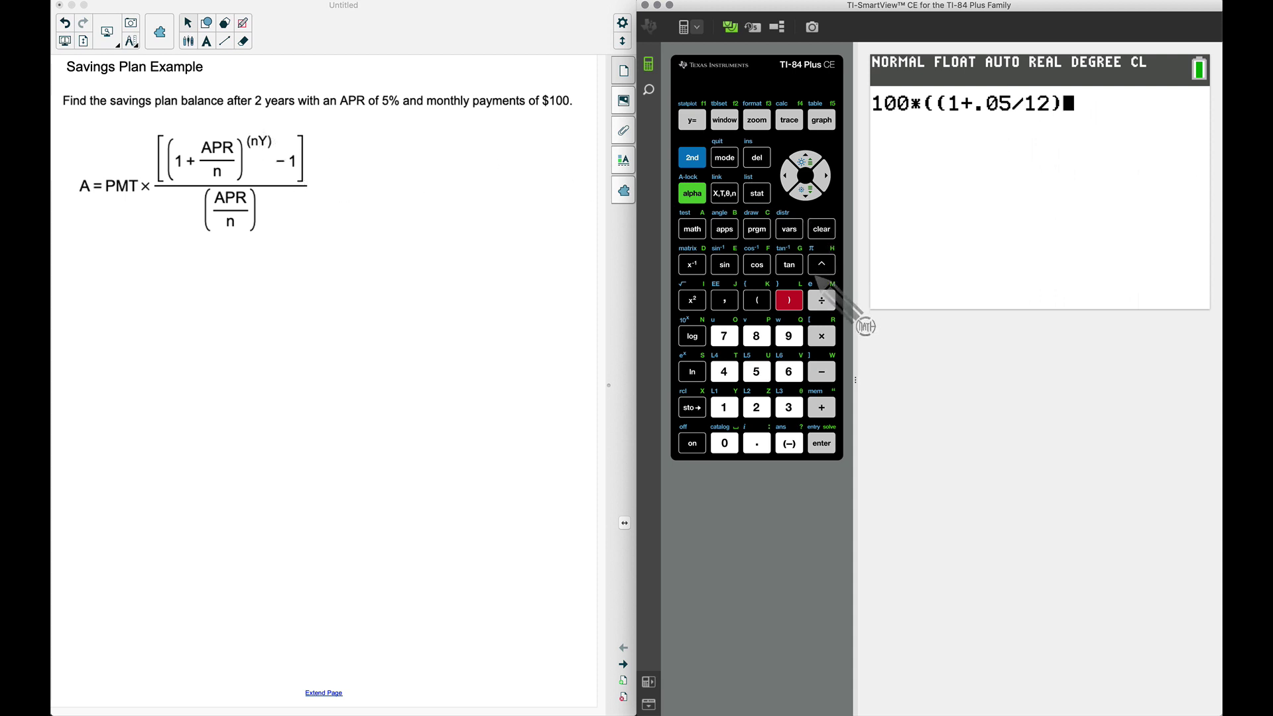
Step: Append ^(12*2)−1 and close the numerator bracket
{"action": "left_click", "coordinate": [821, 264]}
{"action": "left_click", "coordinate": [757, 299]}
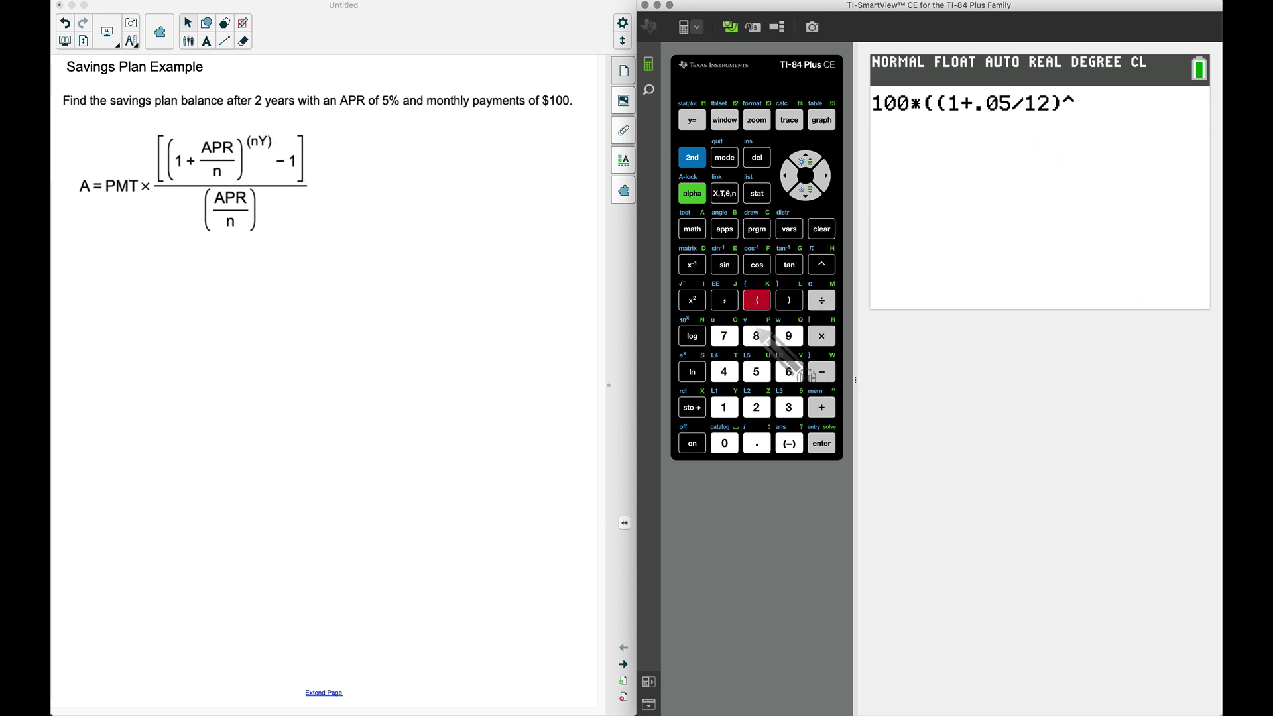
{"action": "left_click", "coordinate": [730, 407]}
{"action": "left_click", "coordinate": [756, 407]}
{"action": "left_click", "coordinate": [821, 335]}
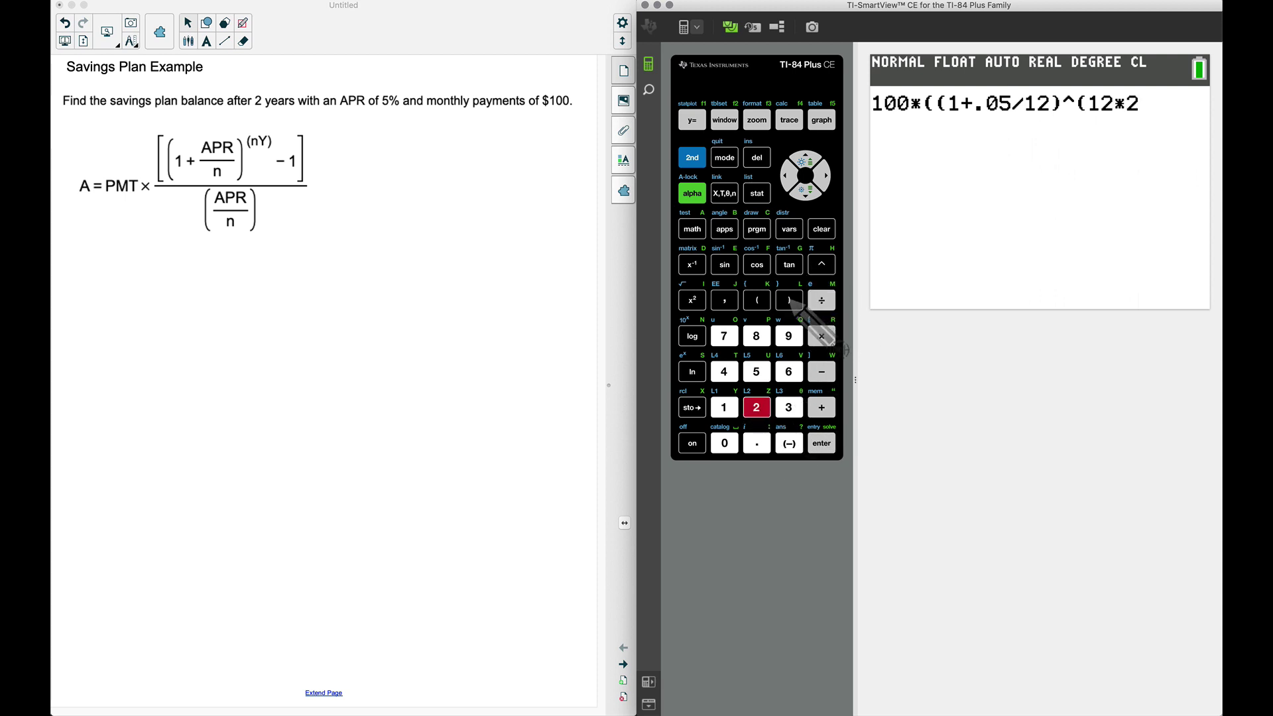
{"action": "left_click", "coordinate": [790, 300]}
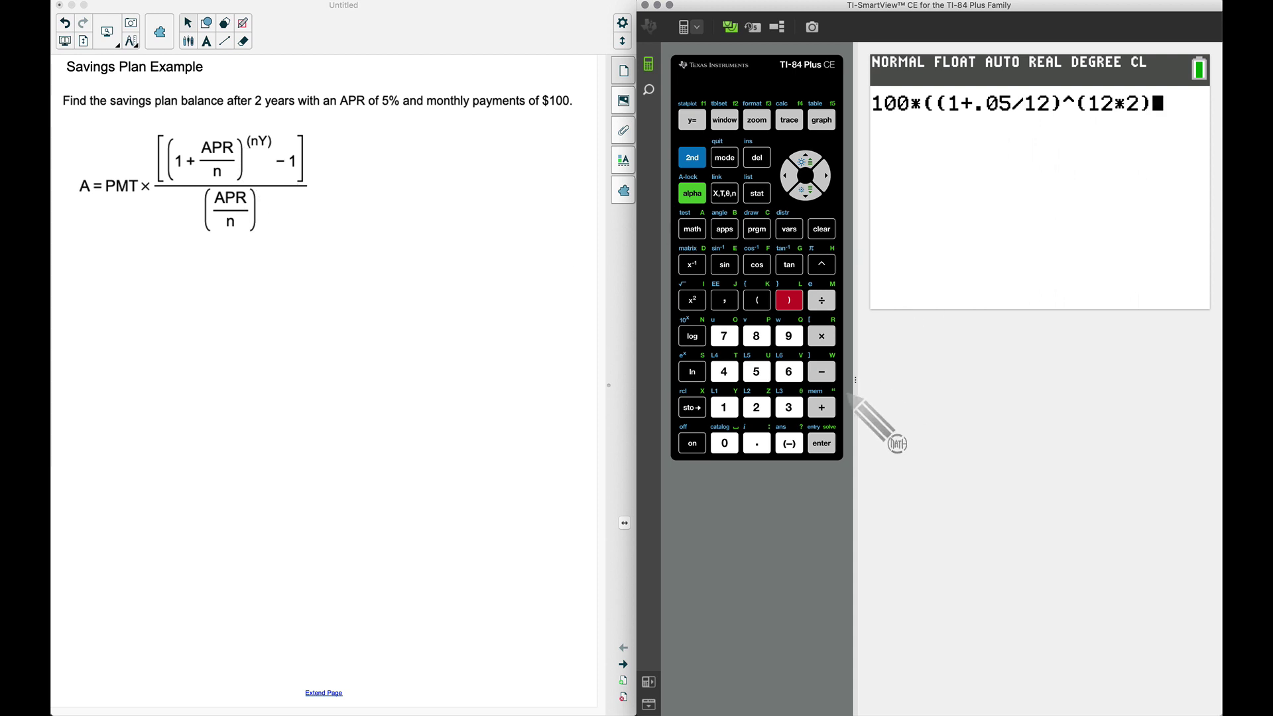
{"action": "left_click", "coordinate": [822, 371]}
{"action": "left_click", "coordinate": [724, 407]}
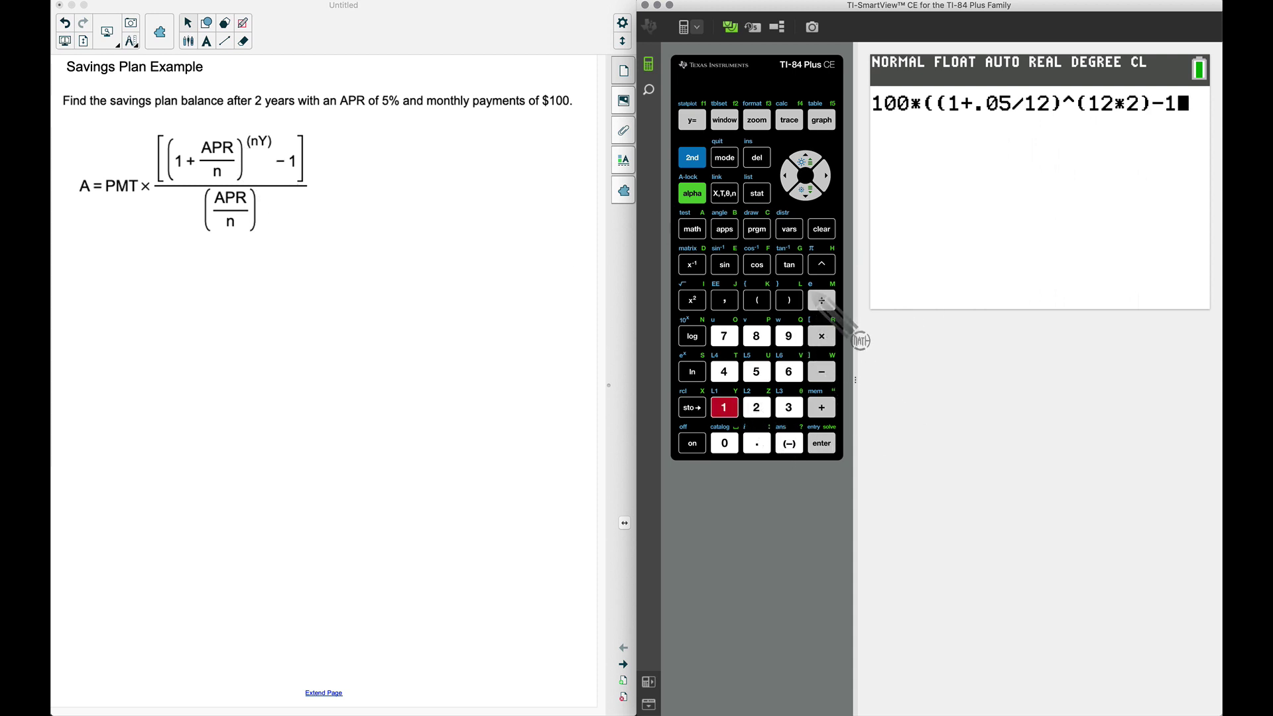
{"action": "left_click", "coordinate": [789, 299]}
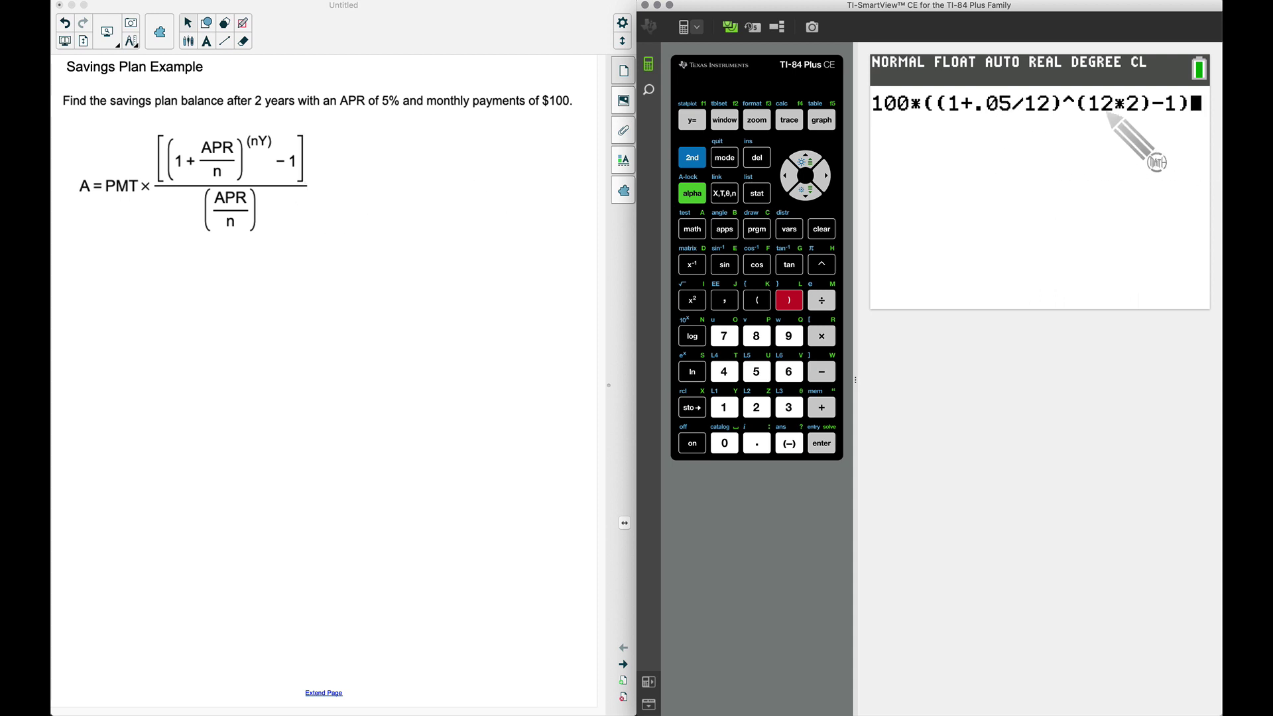
Step: Append ÷(.05/12) and evaluate, getting 2518.592053 in Classic mode
{"action": "left_click", "coordinate": [824, 305]}
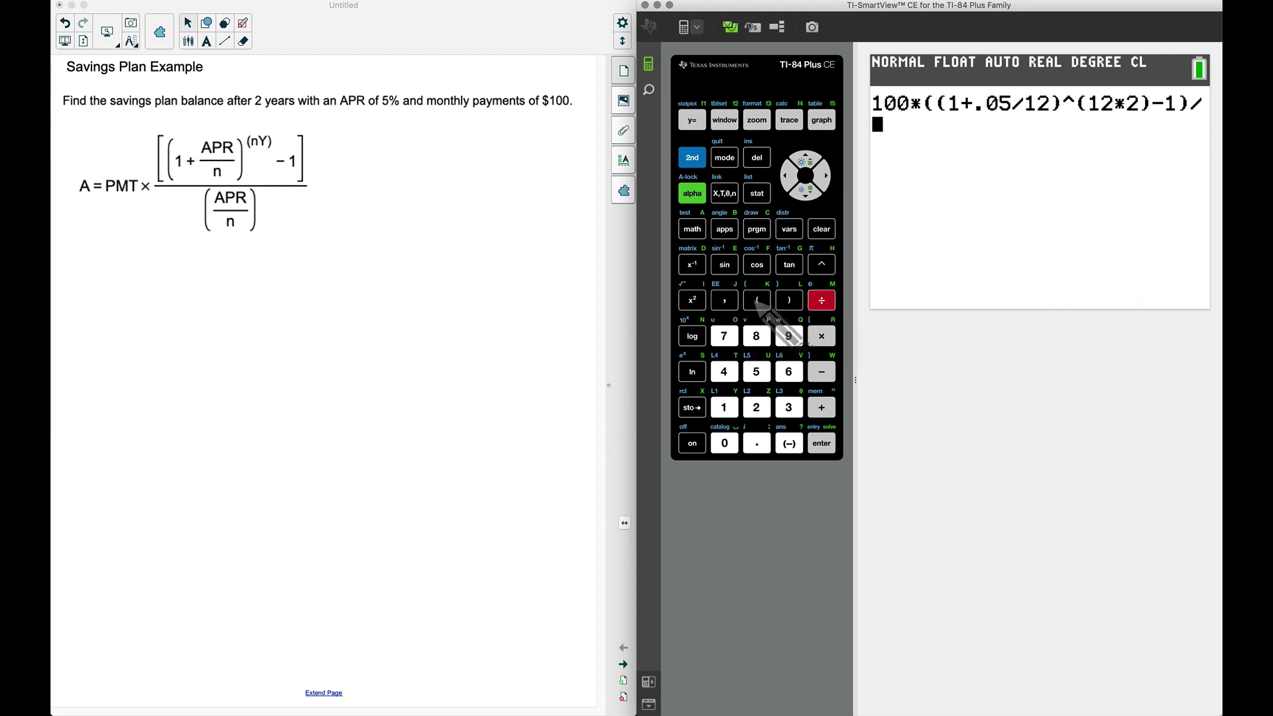
{"action": "left_click", "coordinate": [757, 300]}
{"action": "left_click", "coordinate": [756, 443]}
{"action": "left_click", "coordinate": [724, 443]}
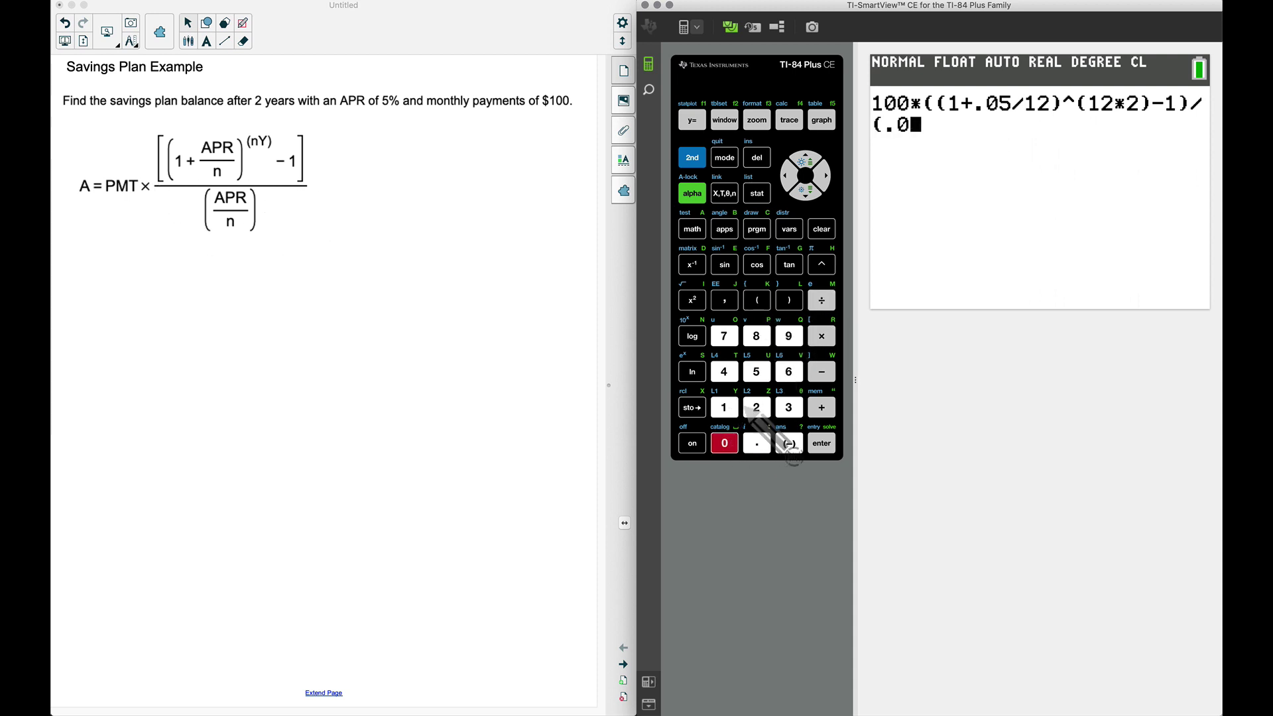
{"action": "left_click", "coordinate": [759, 378]}
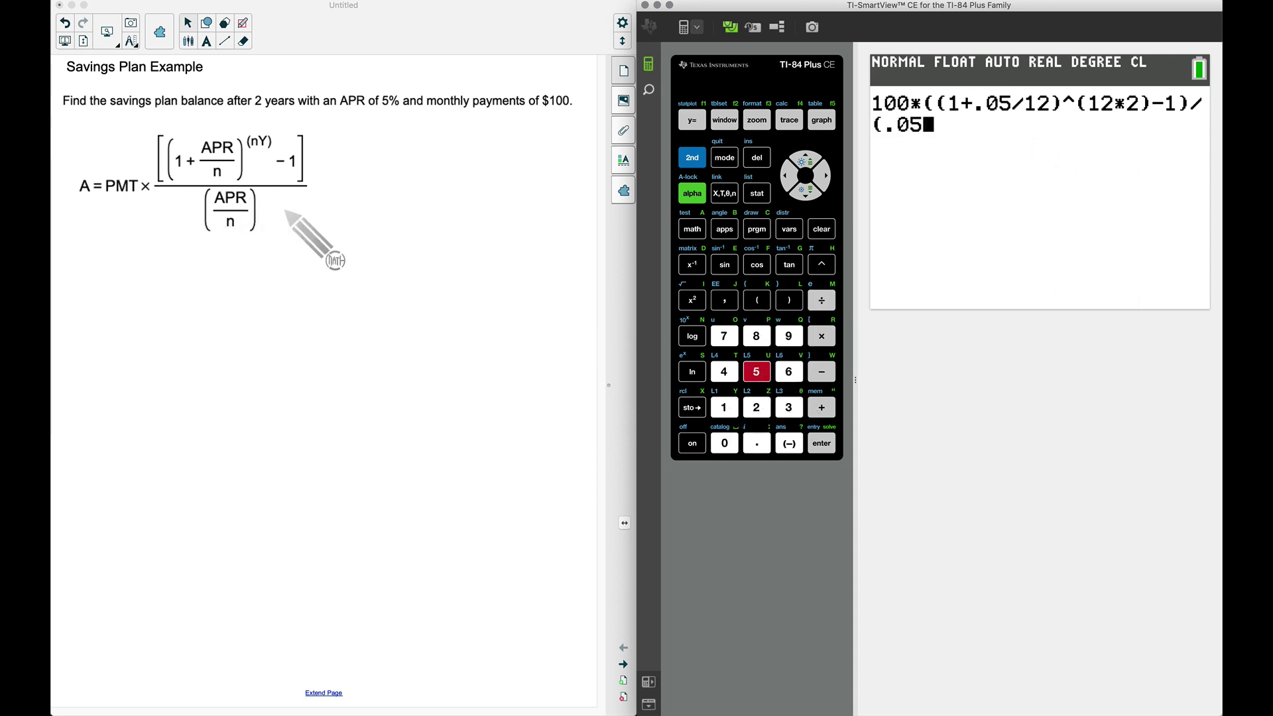
{"action": "left_click", "coordinate": [822, 299]}
{"action": "left_click", "coordinate": [724, 407]}
{"action": "left_click", "coordinate": [757, 407]}
{"action": "left_click", "coordinate": [789, 300]}
{"action": "left_click", "coordinate": [822, 443]}
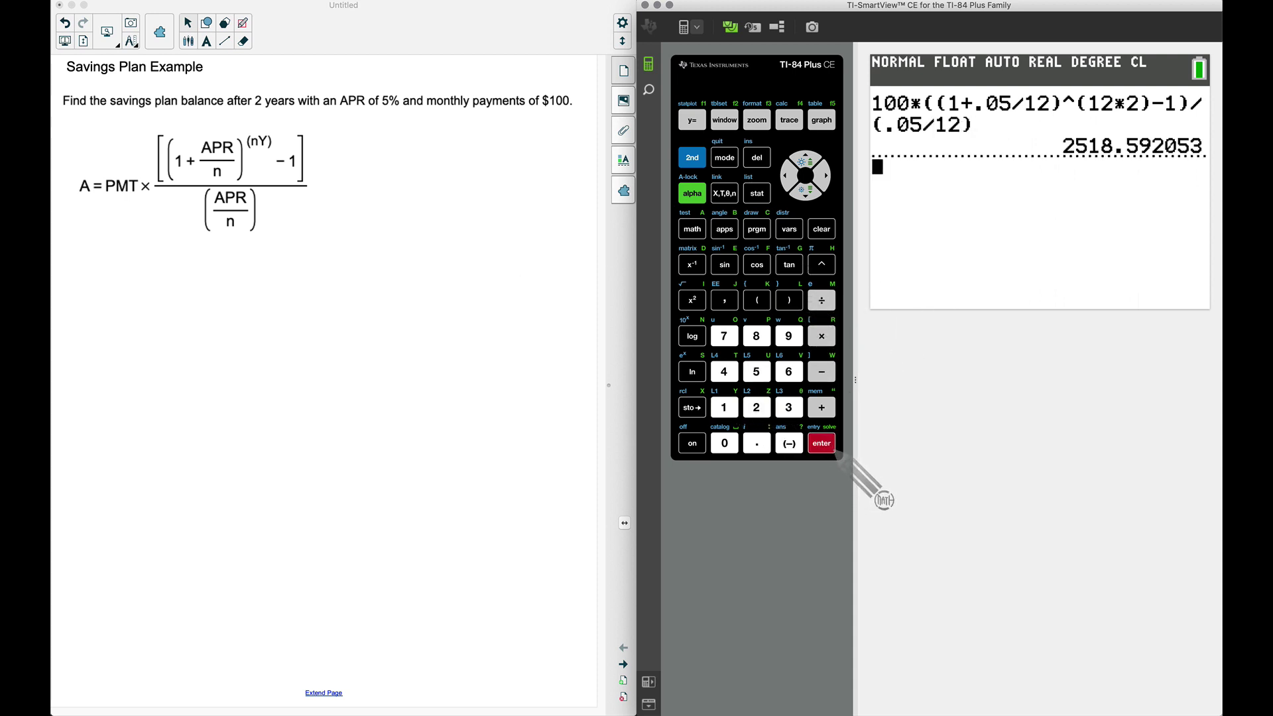